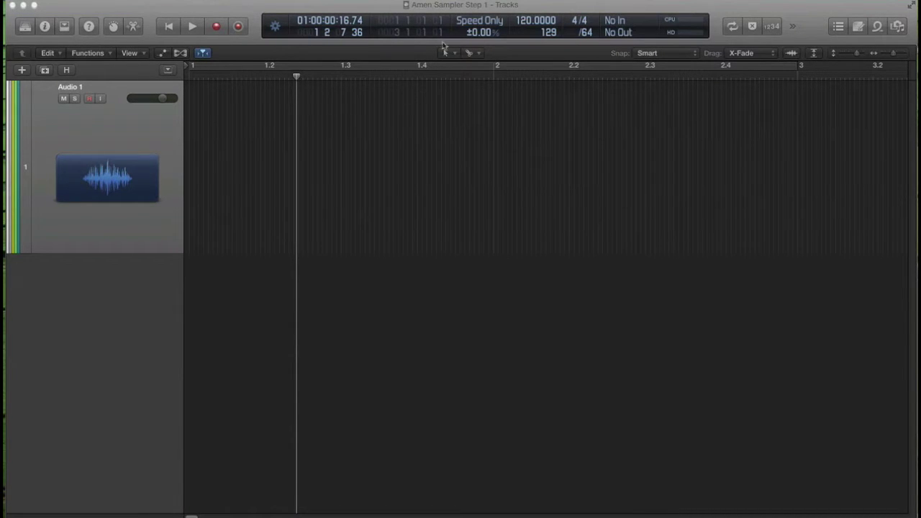
Step: Save the project as 'Amen Sampler Step 1.logicx', replacing the existing copy
click(87, 2)
click(267, 146)
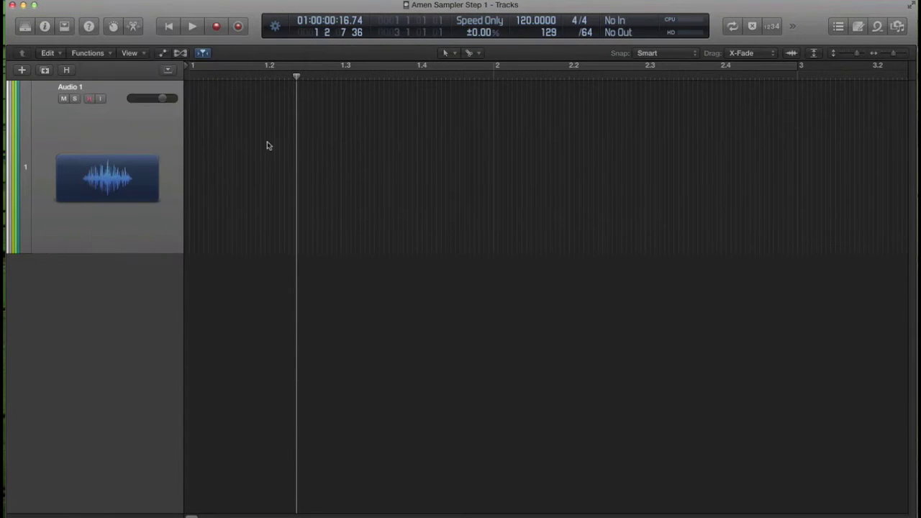
click(401, 127)
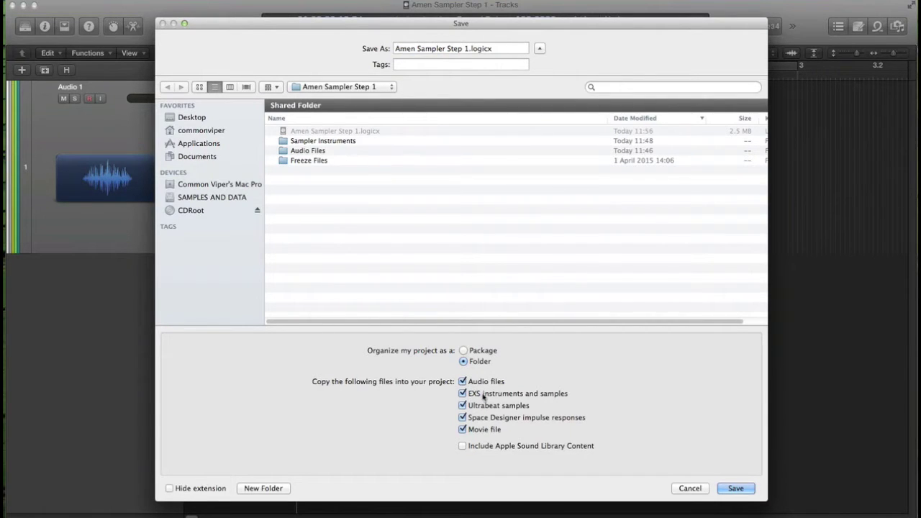
click(735, 488)
click(544, 97)
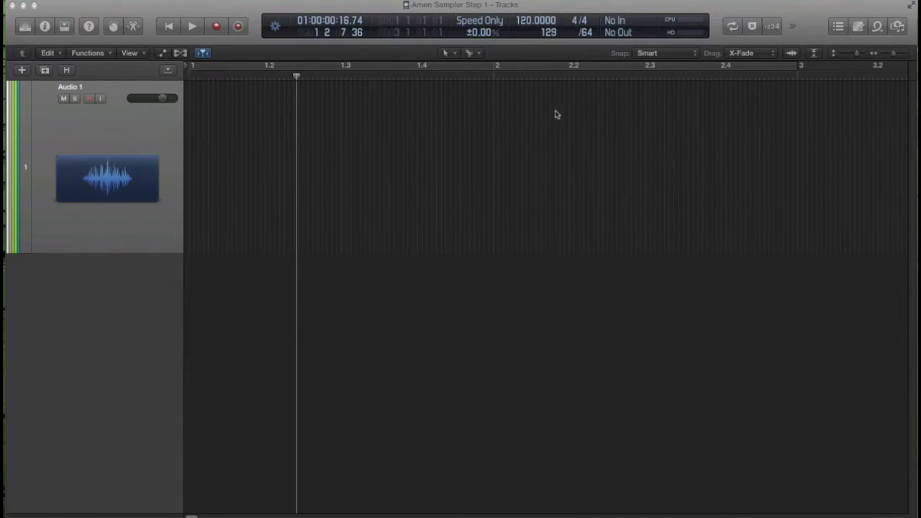
Step: Add Amen Brother 1.wav to the project through the Browser's Add Audio File command
click(898, 27)
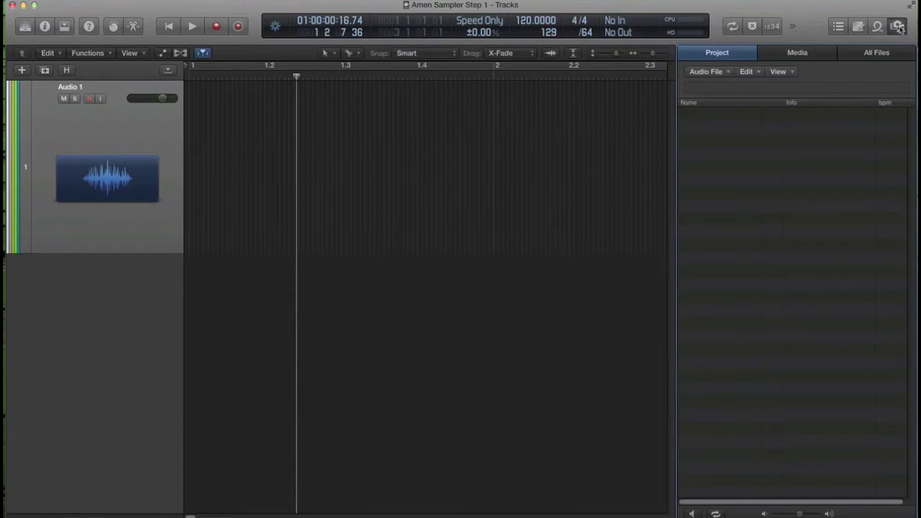
click(723, 73)
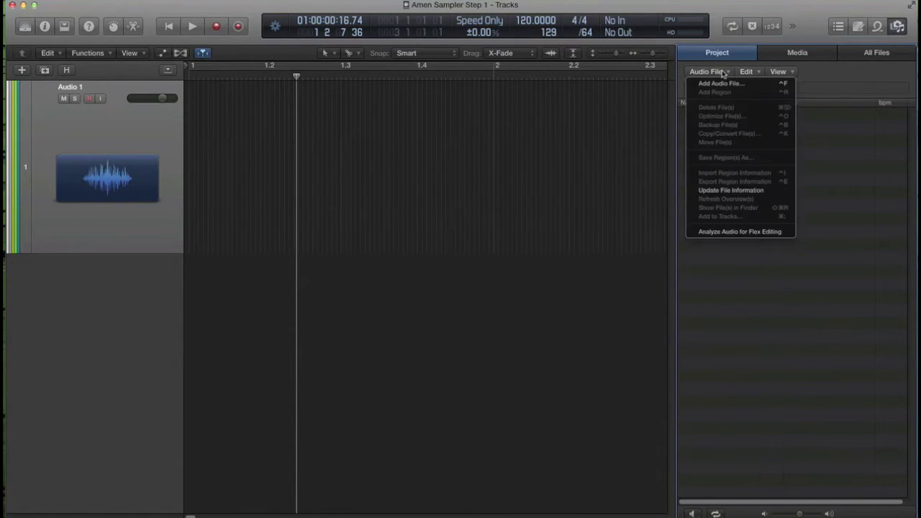
click(764, 85)
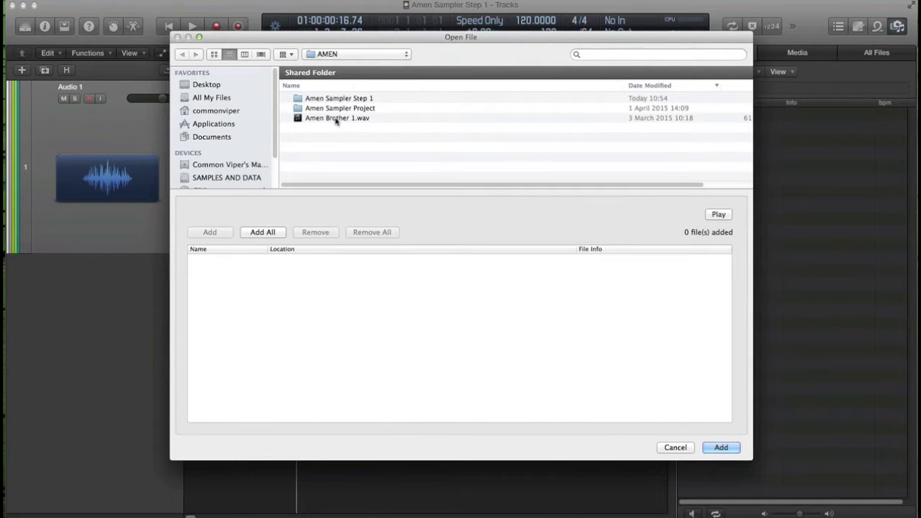
click(336, 119)
click(215, 232)
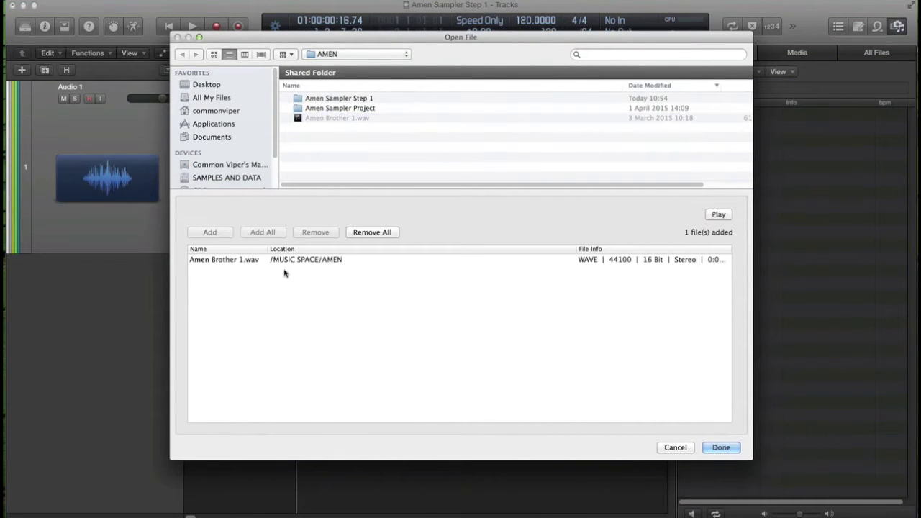
click(721, 448)
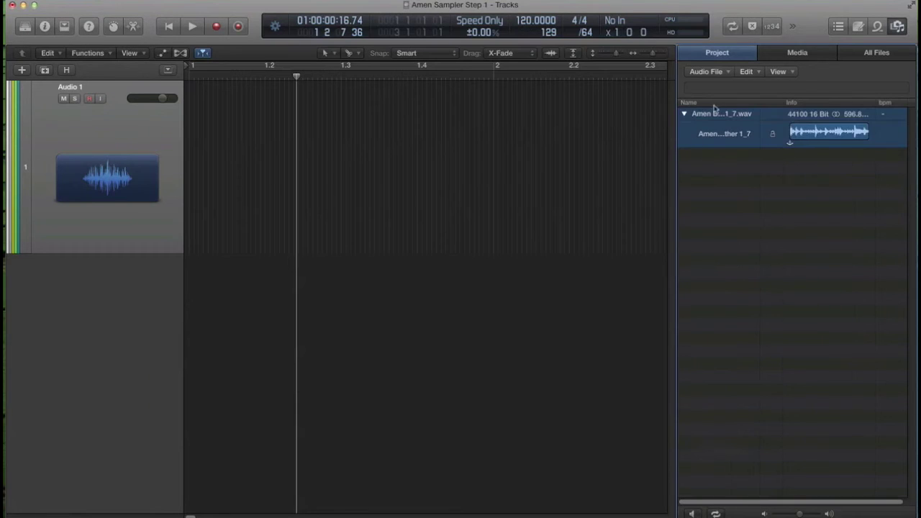
Step: Place Amen Brother 1.wav as a region at bar 1 of Audio 1 and hide the Browser
drag(690, 117, 190, 160)
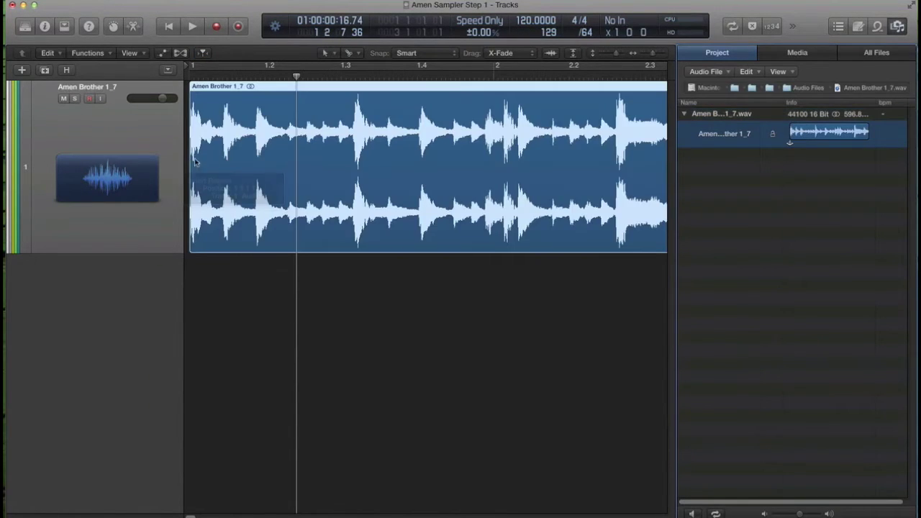
click(292, 155)
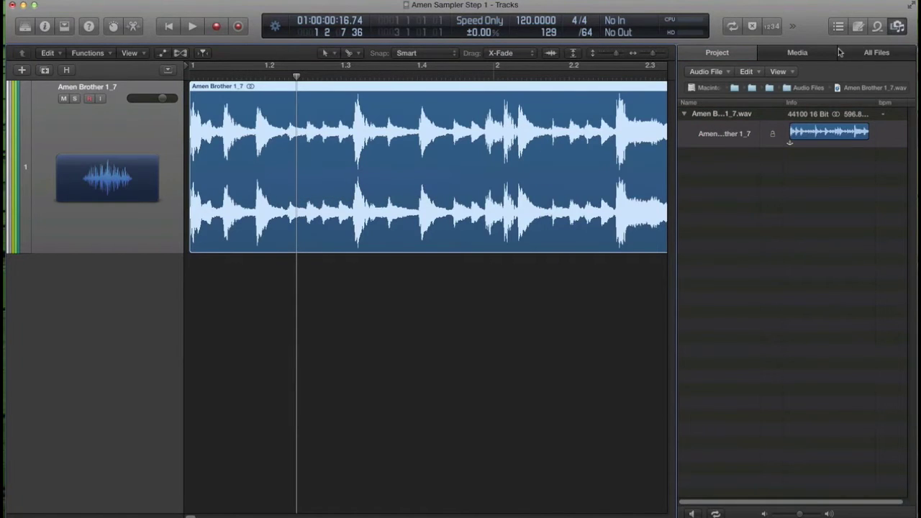
click(898, 27)
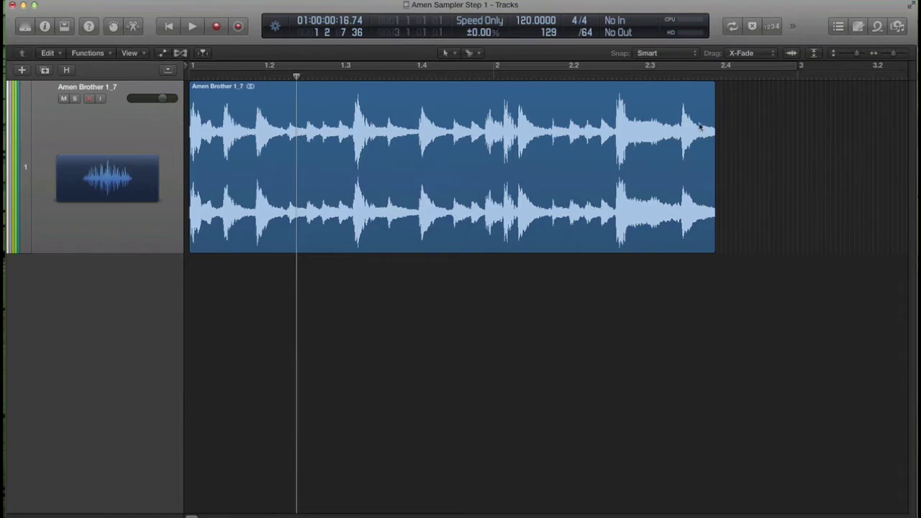
Step: Set the cycle range to the drum region's length with Navigate > Set Locators by Selection
click(728, 126)
click(673, 121)
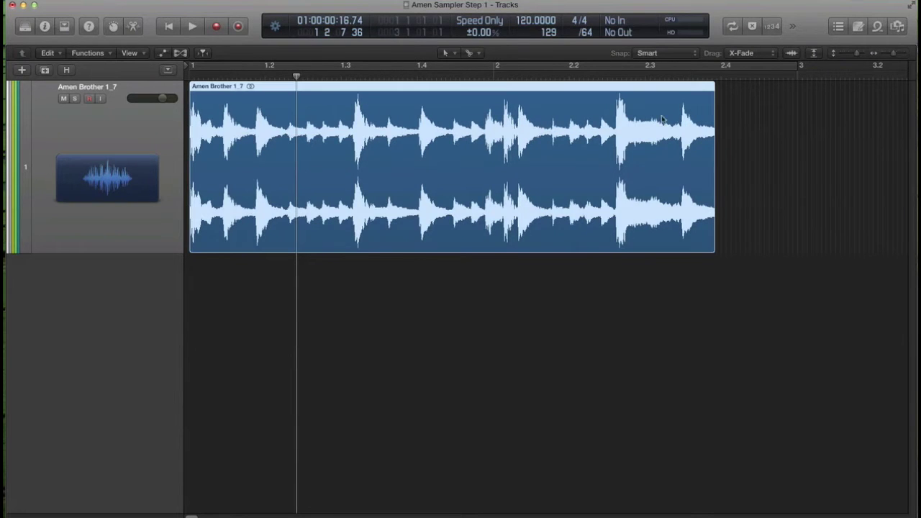
click(180, 0)
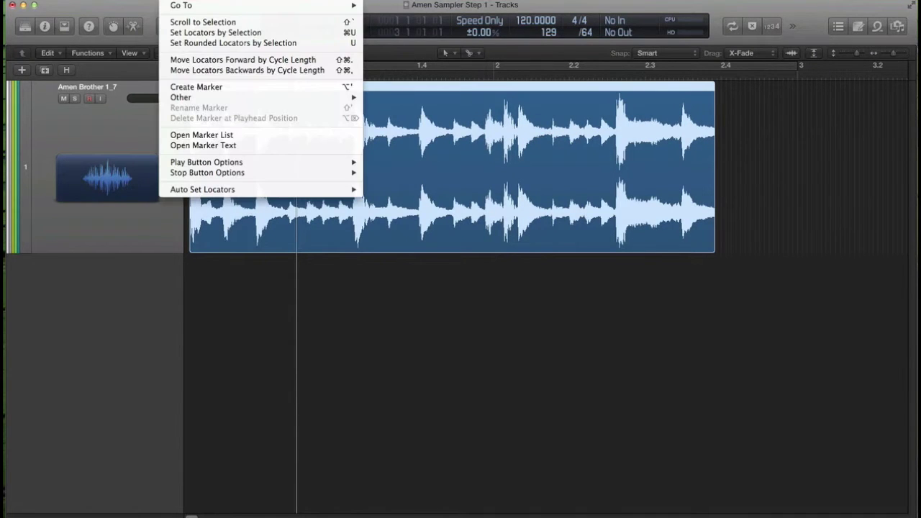
click(287, 33)
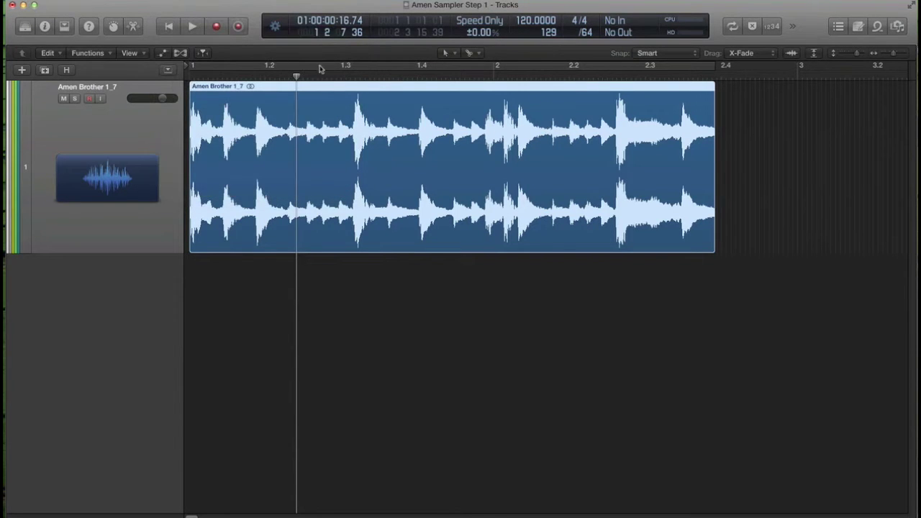
Step: Play the looped break, then extend the cycle end to bar 3
click(732, 29)
click(731, 29)
key(space)
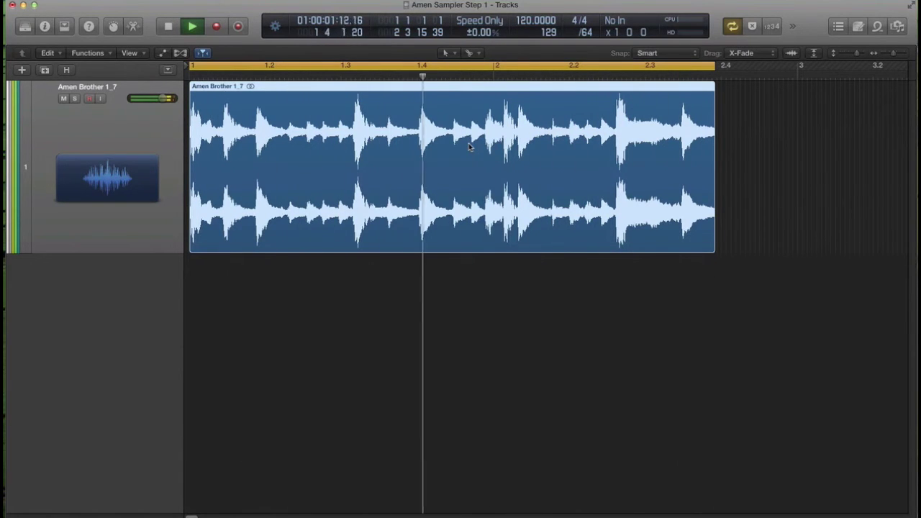
key(space)
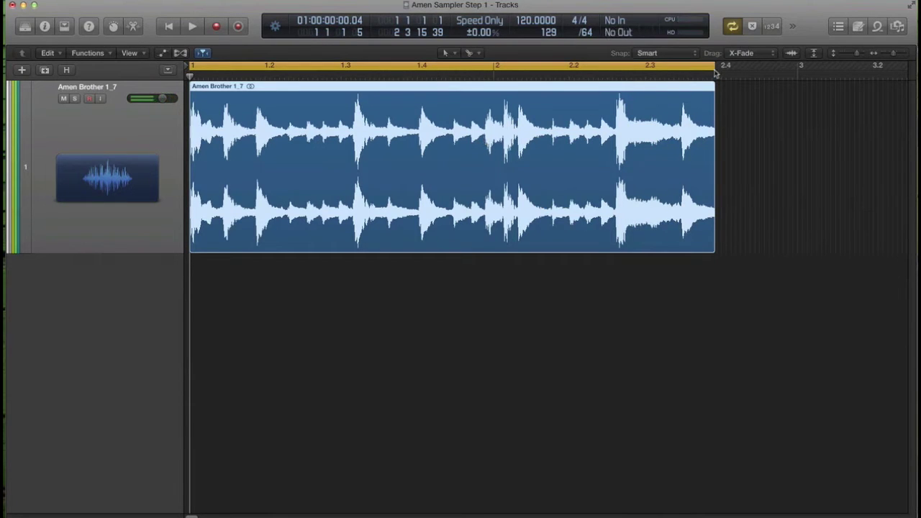
drag(716, 70, 796, 74)
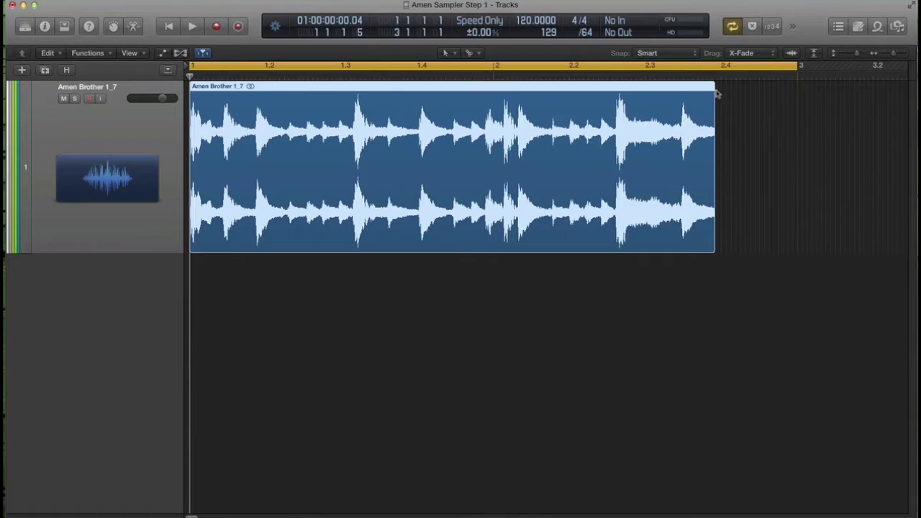
Step: Adjust the tempo globally to 138.8274 BPM from region length and locators, then play the break
click(726, 110)
click(692, 113)
click(119, 0)
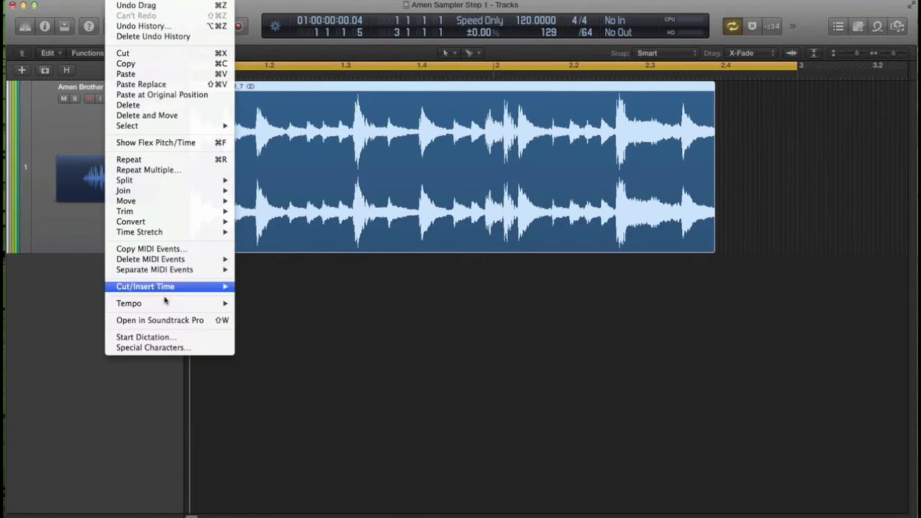
mouse_move(165, 302)
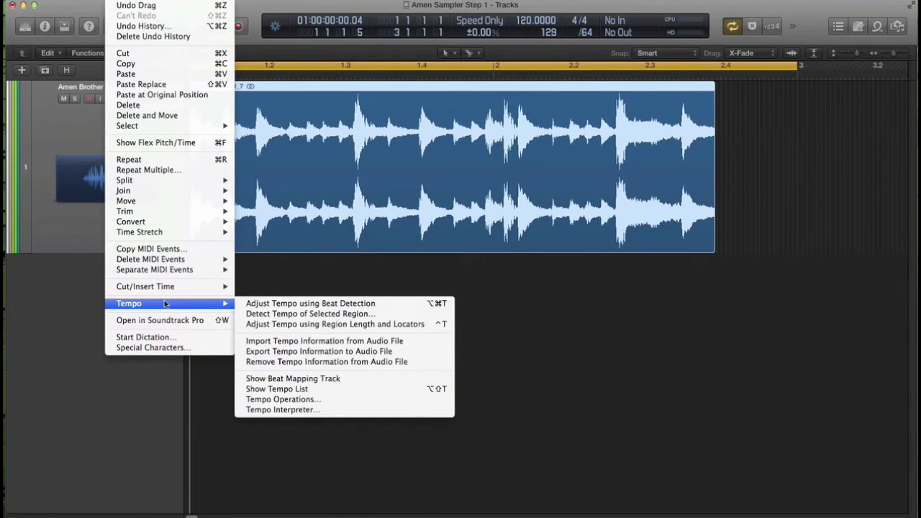
click(439, 328)
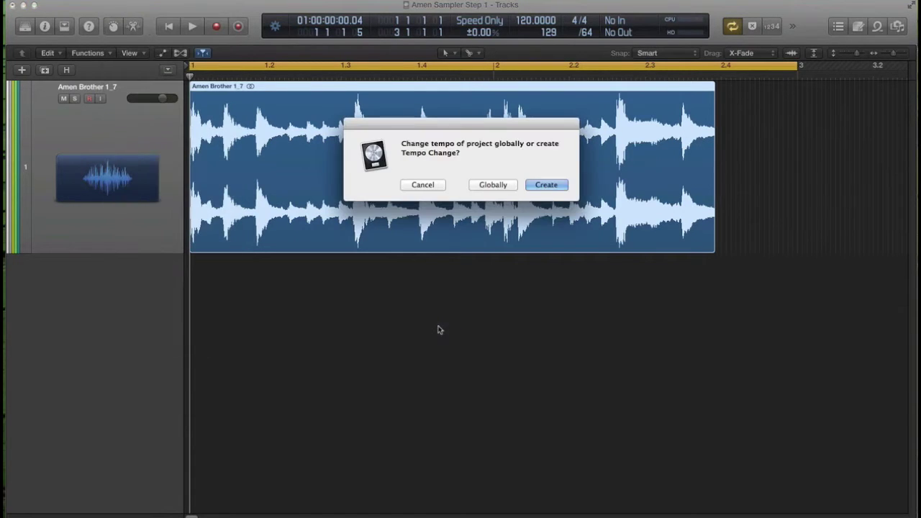
click(492, 185)
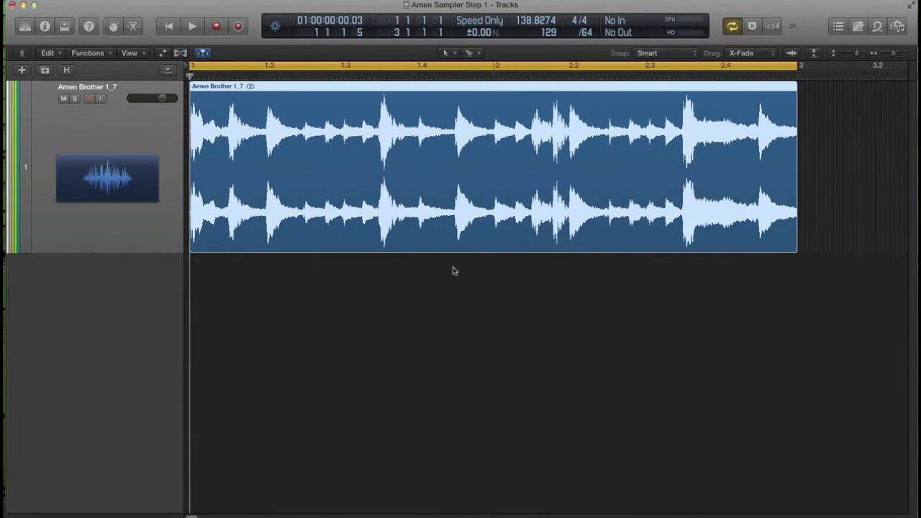
key(space)
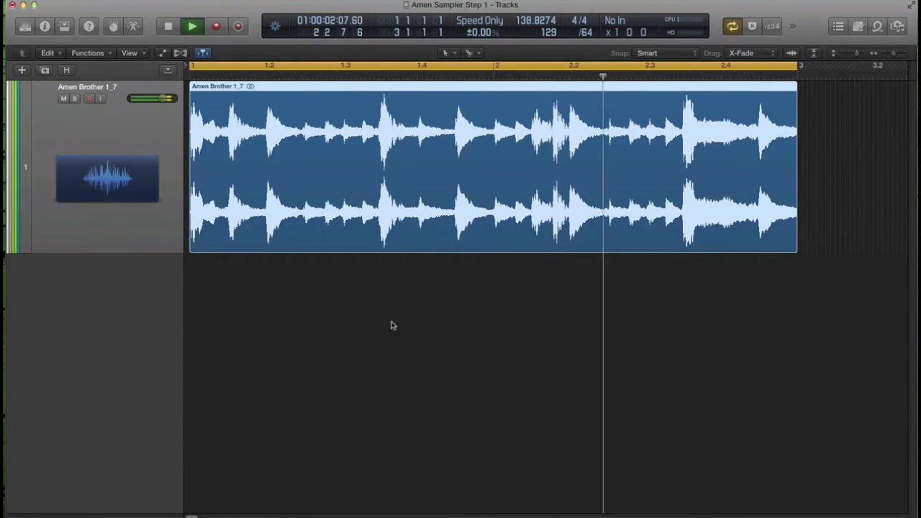
Step: Option-drag with the Scissors tool to cut the break into 16 equal slices, then select them all
key(space)
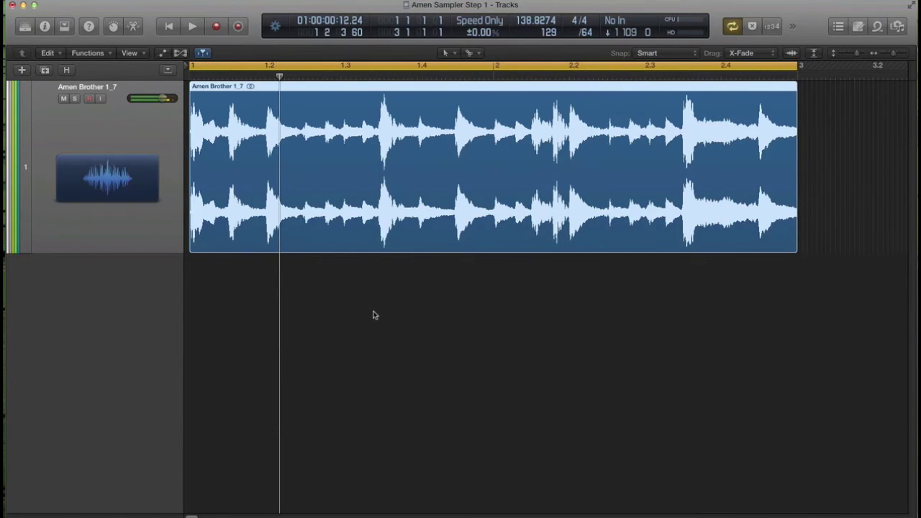
click(475, 53)
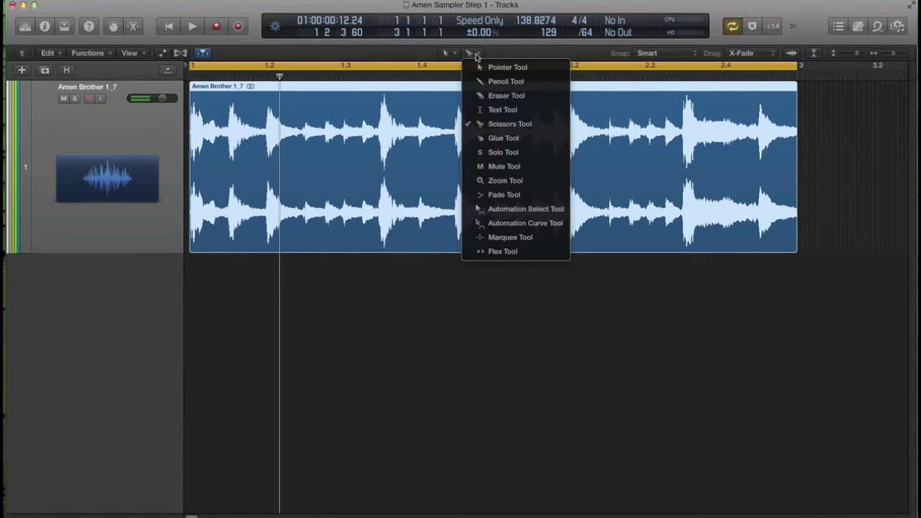
click(513, 125)
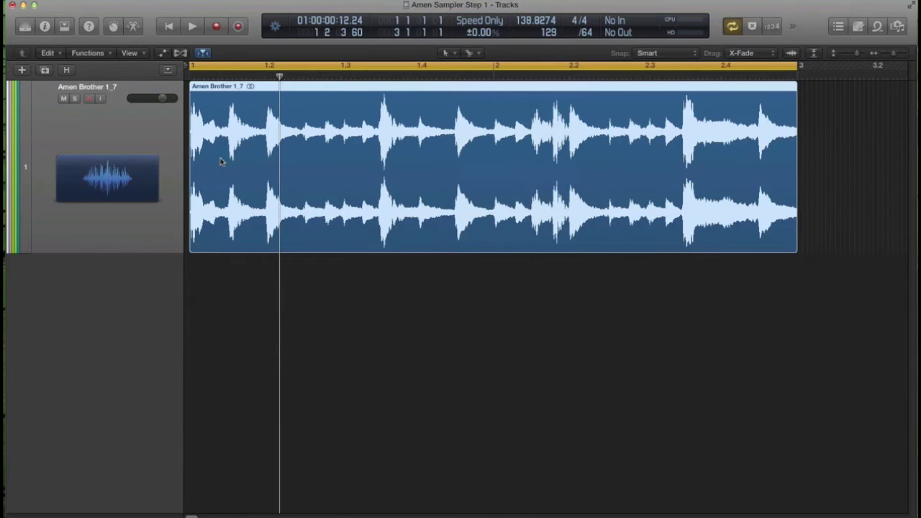
drag(221, 162, 226, 166)
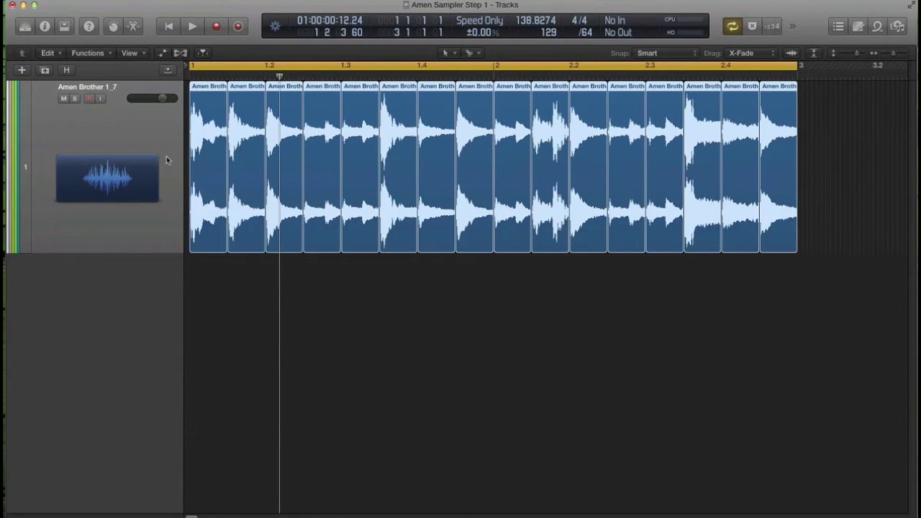
drag(831, 164, 205, 136)
Step: Convert the slices into a new sampler track named Amen Brother CHOP, lowest trigger note C0
right_click(212, 132)
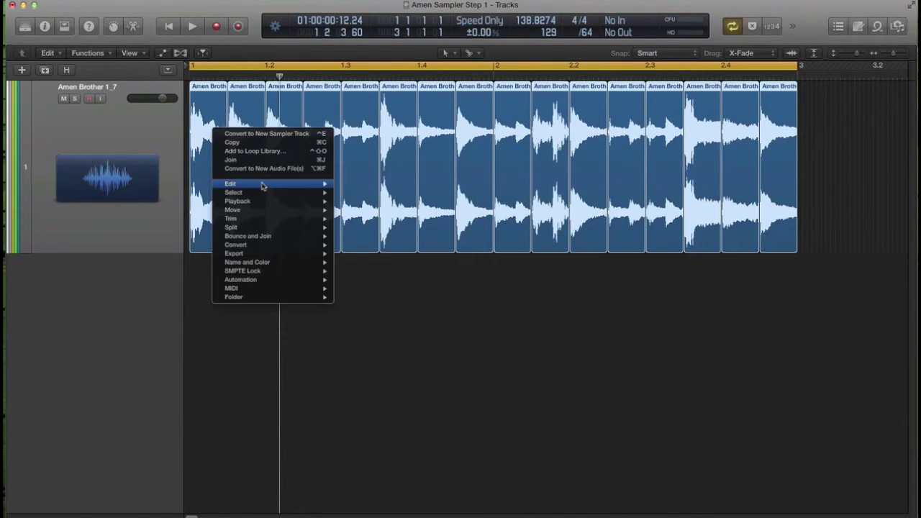
mouse_move(292, 248)
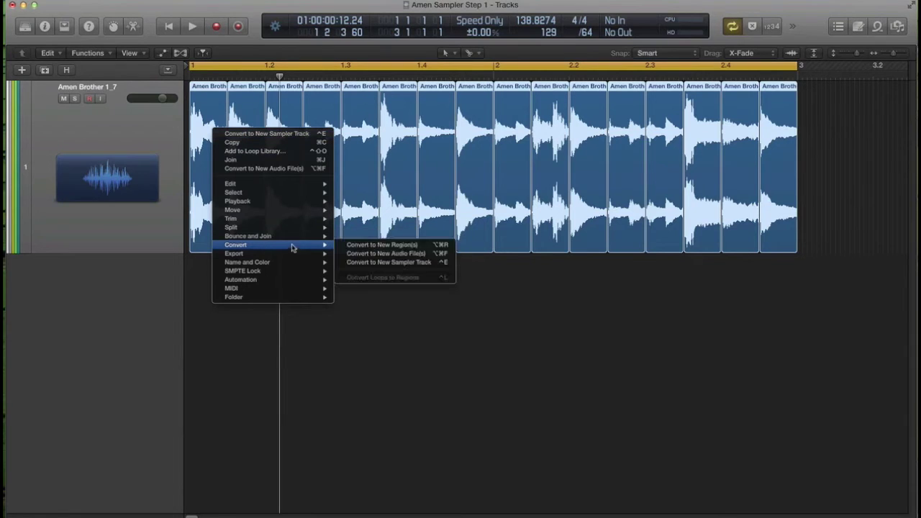
click(430, 263)
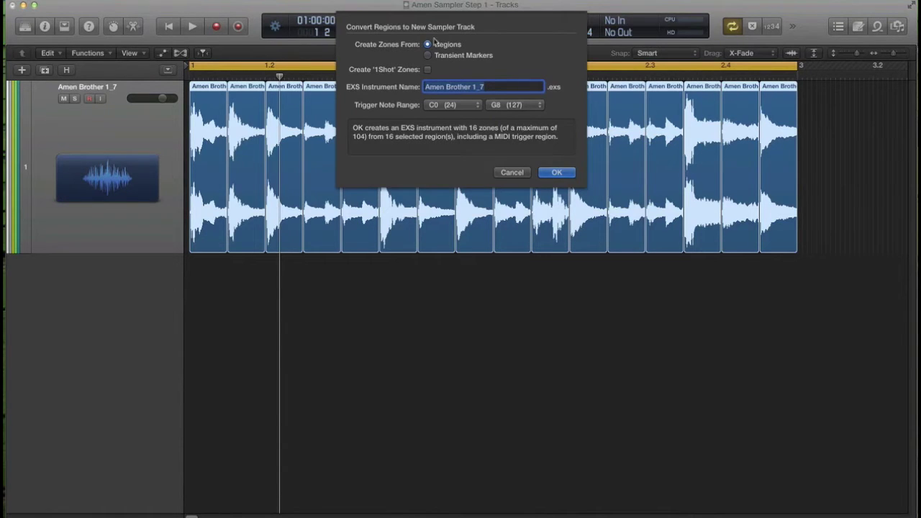
drag(472, 87, 519, 92)
text(CHOP)
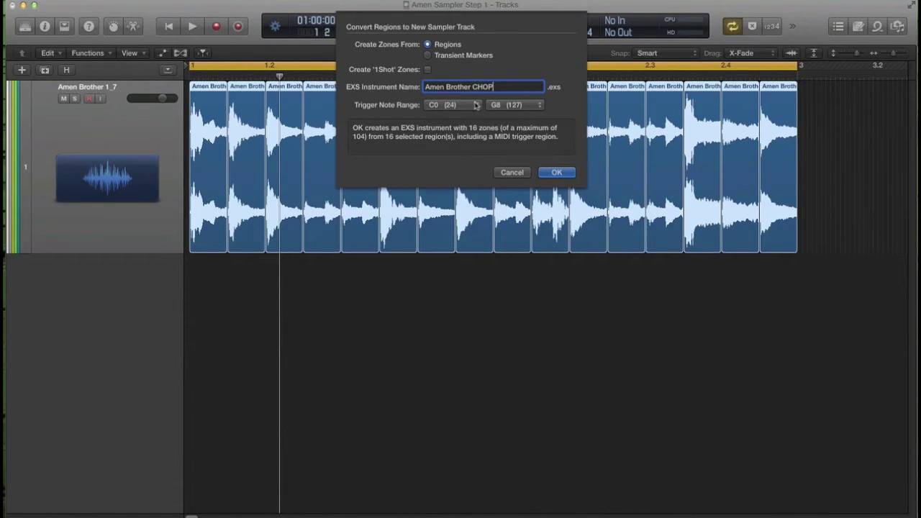
click(475, 105)
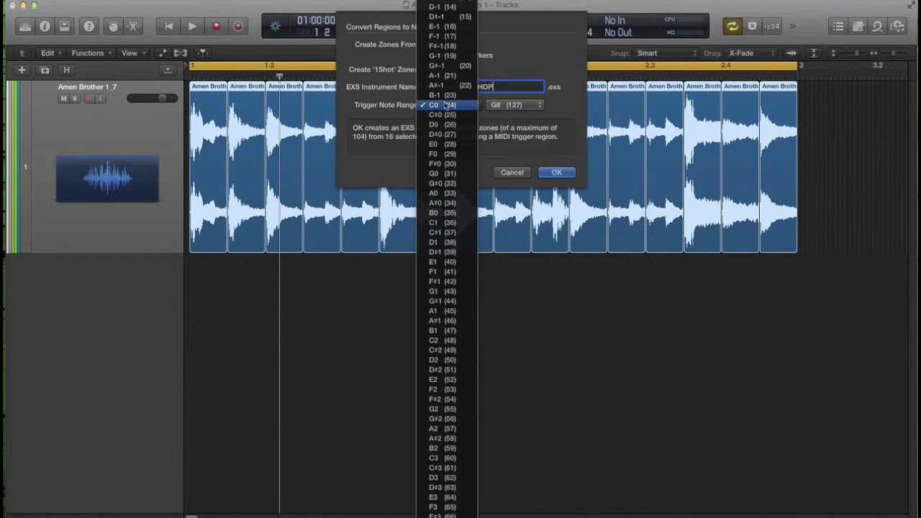
click(439, 106)
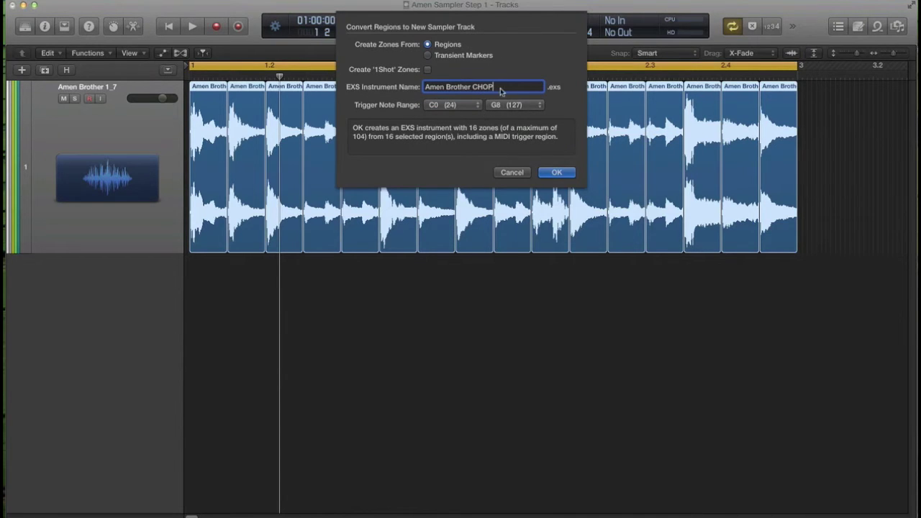
click(564, 175)
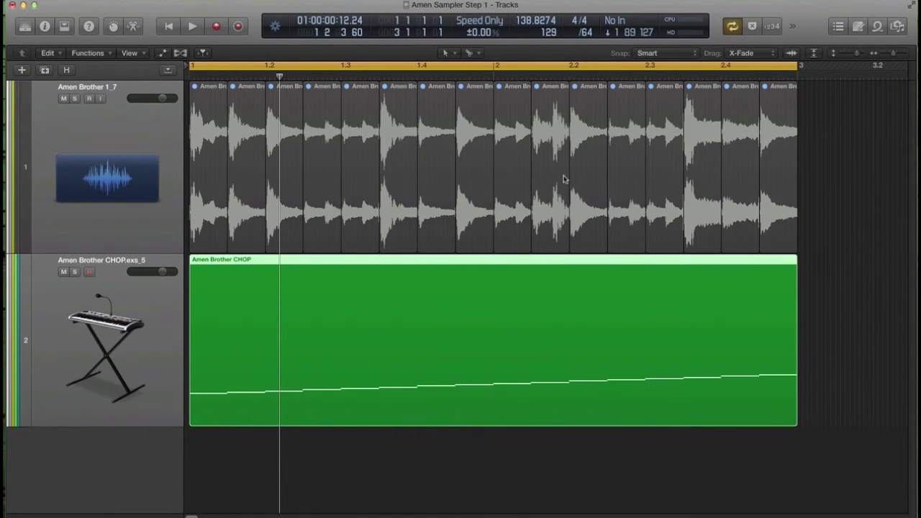
Step: Open the Amen Brother CHOP region in the Piano Roll and fit all 16 notes into view
drag(840, 164, 201, 207)
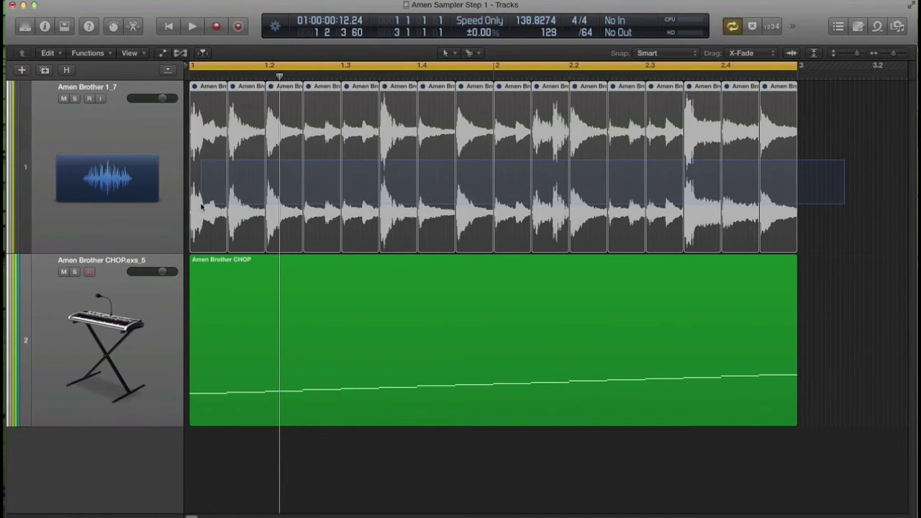
click(138, 314)
key(x)
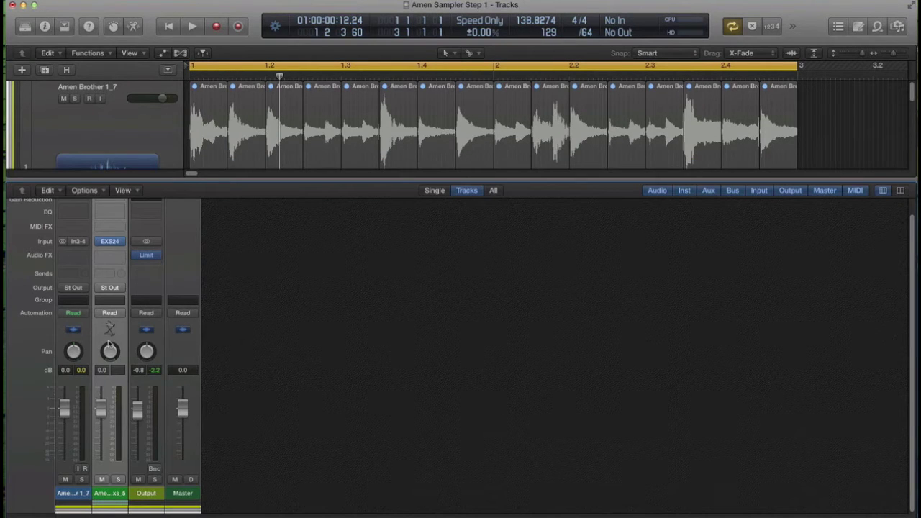
key(x)
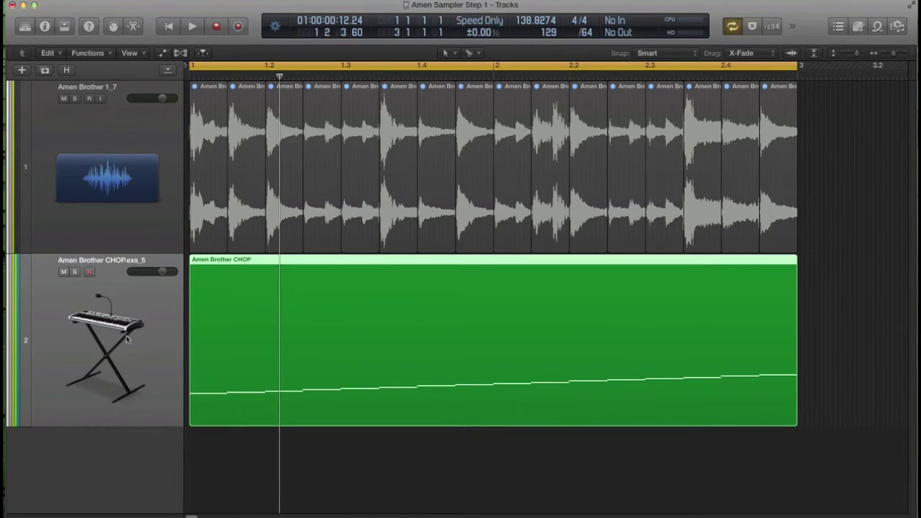
double_click(266, 305)
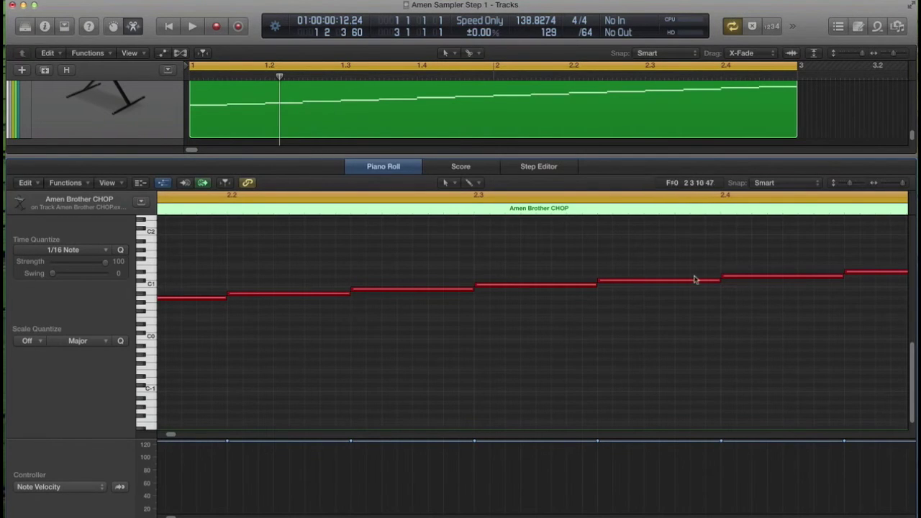
key(z)
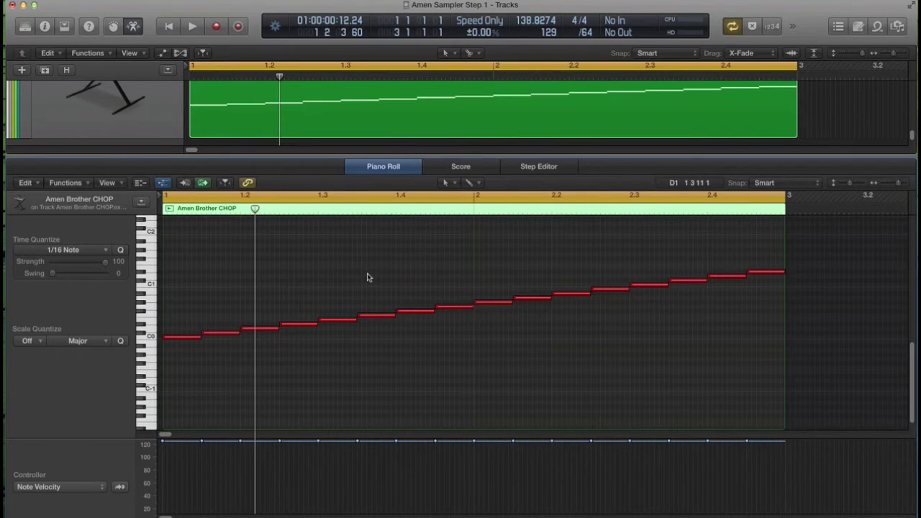
Step: Audition the first four notes of the run from C0 and play the region
click(176, 337)
click(211, 334)
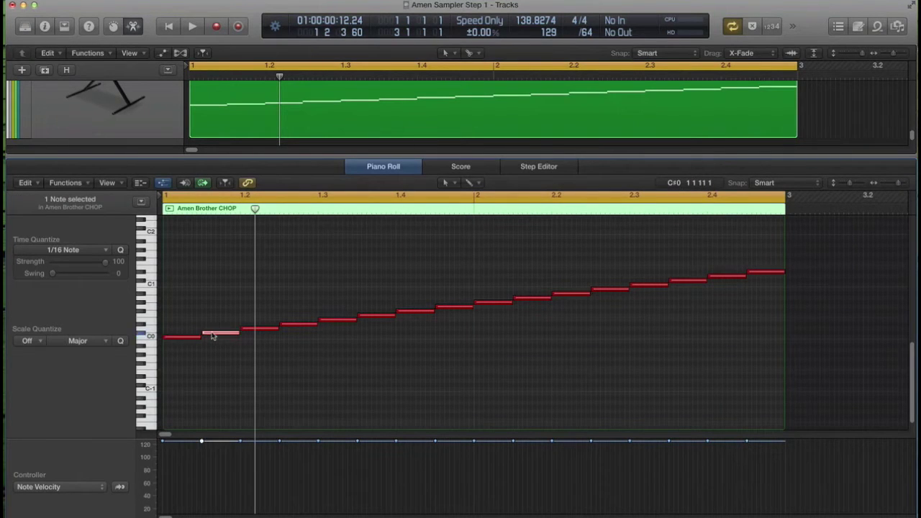
key(Right)
click(180, 338)
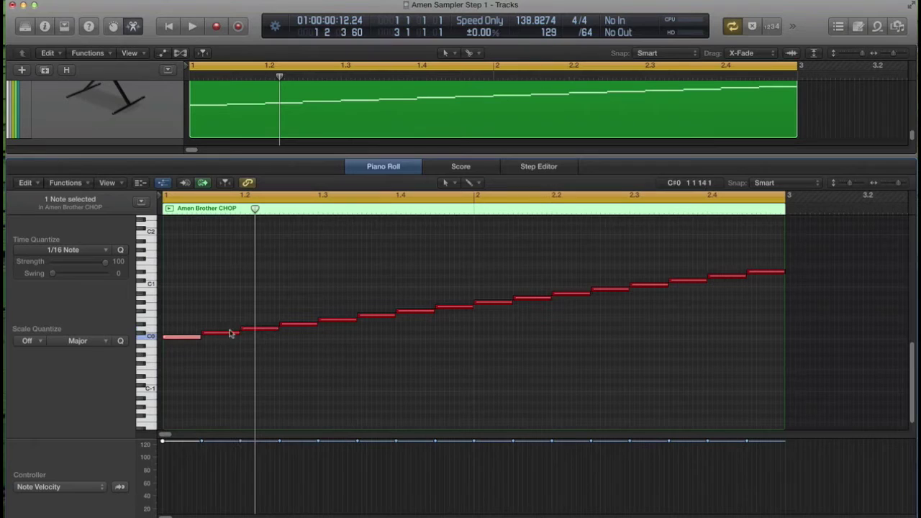
click(232, 333)
click(259, 330)
click(295, 330)
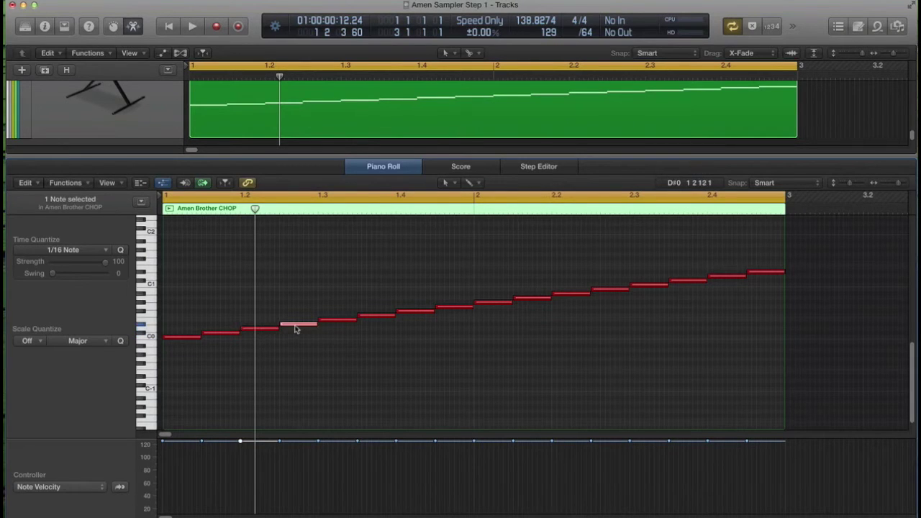
key(space)
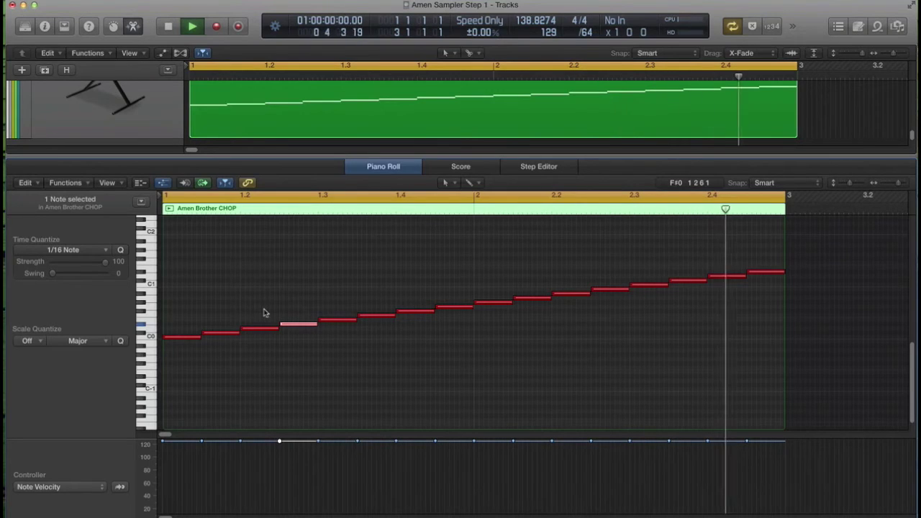
key(space)
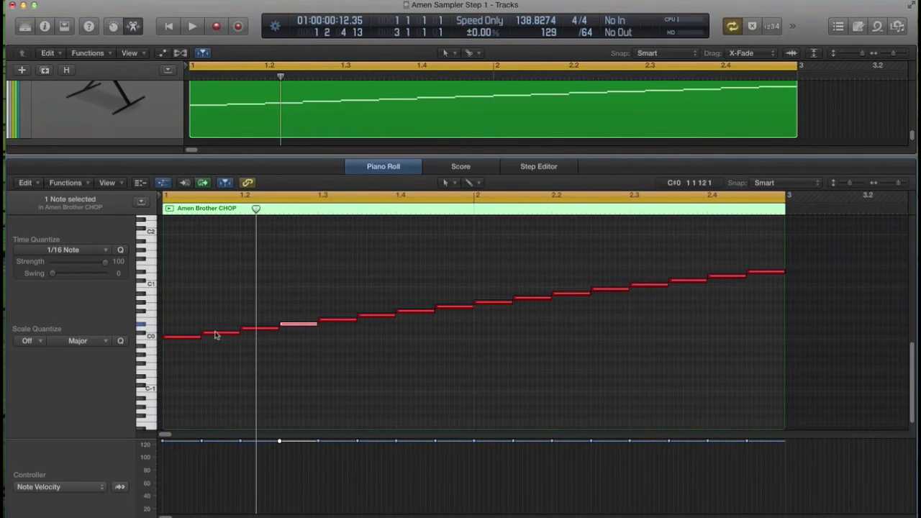
Step: Raise the second note a semitone and lower the note at 1.3.3 from E0 to D0
drag(215, 334, 256, 333)
key(space)
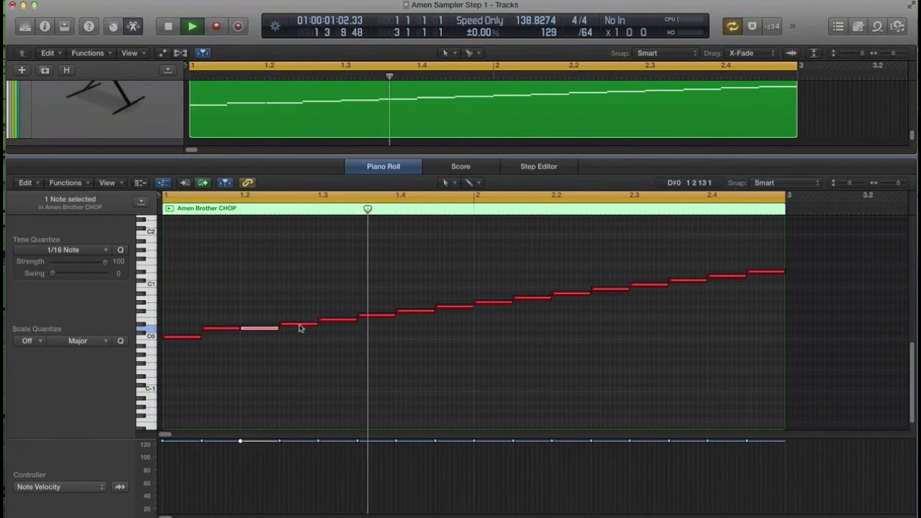
key(space)
drag(324, 324, 326, 331)
key(space)
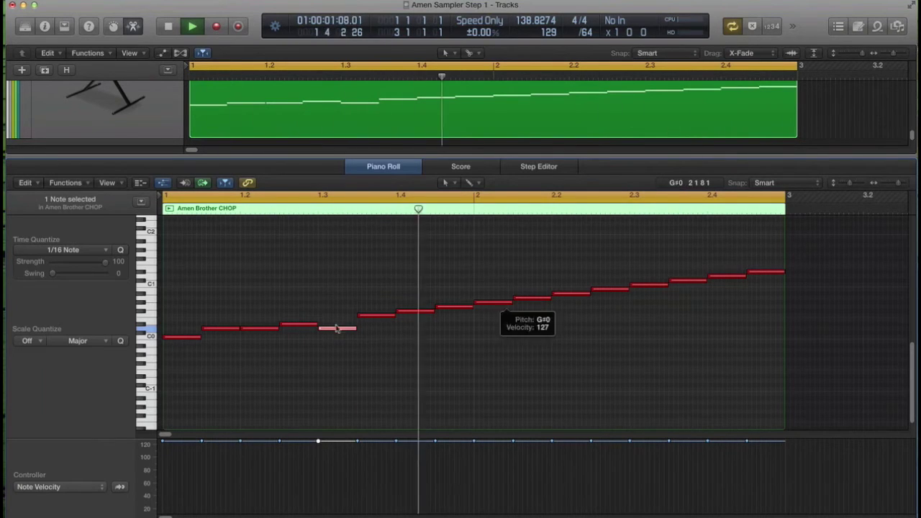
Step: Move the bar 2.2 note down to D0, close the Piano Roll and show the mixer
drag(571, 294, 571, 331)
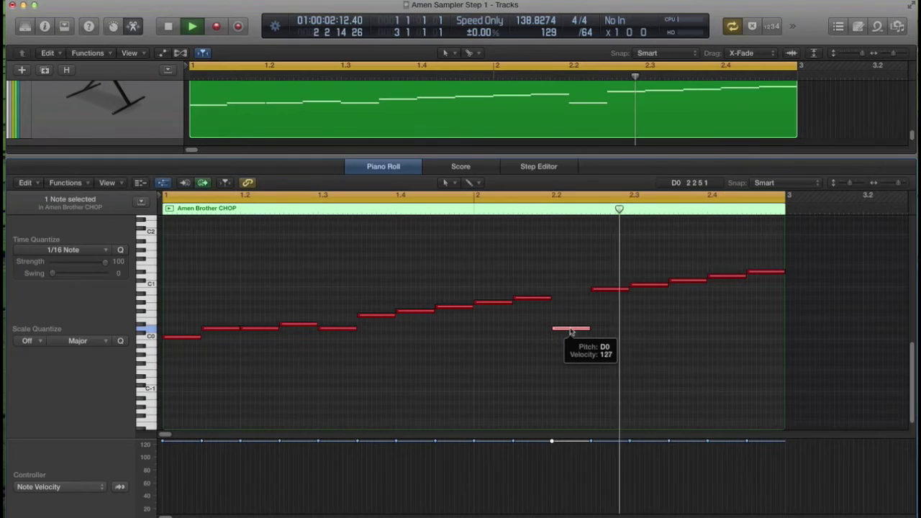
key(space)
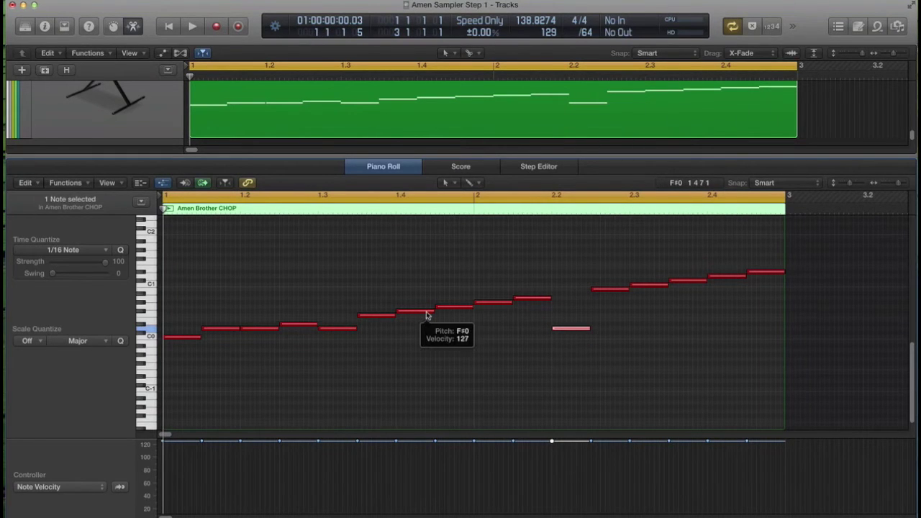
key(e)
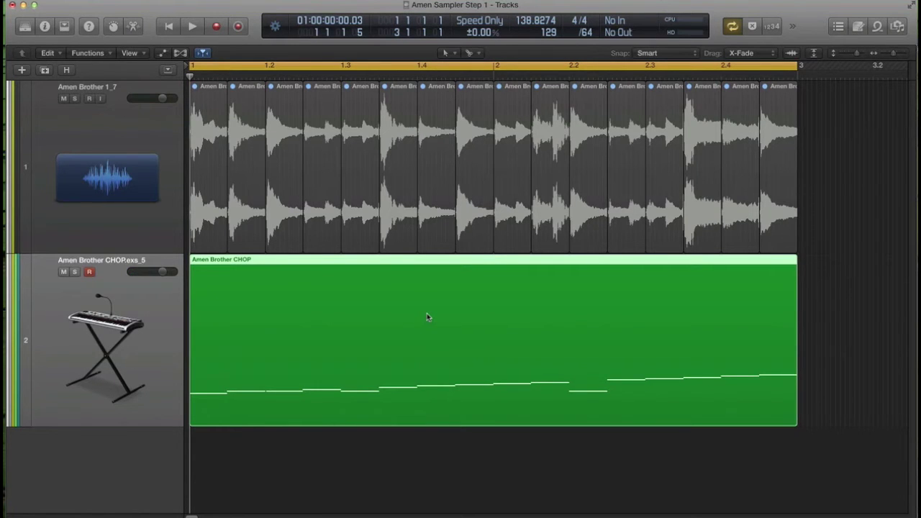
key(x)
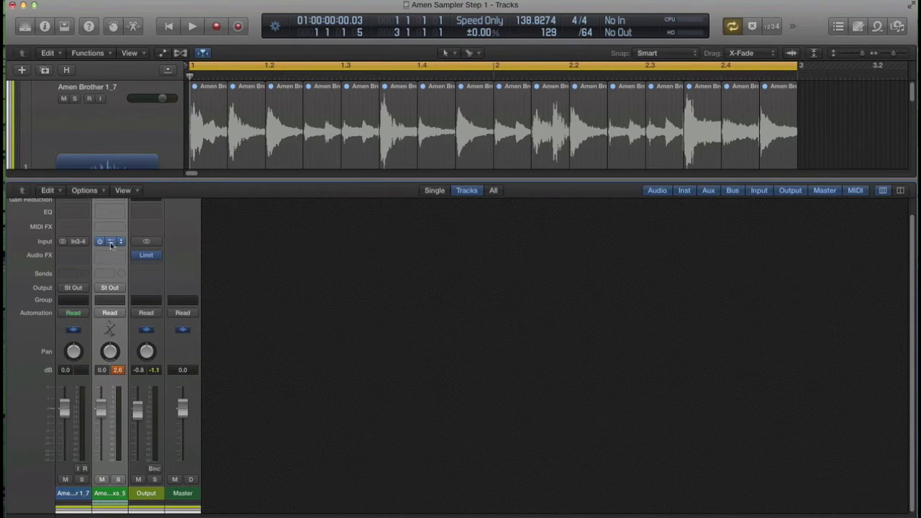
Step: Open the EXS24 Instrument Editor for Amen Brother CHOP and select the C0 zone
click(110, 242)
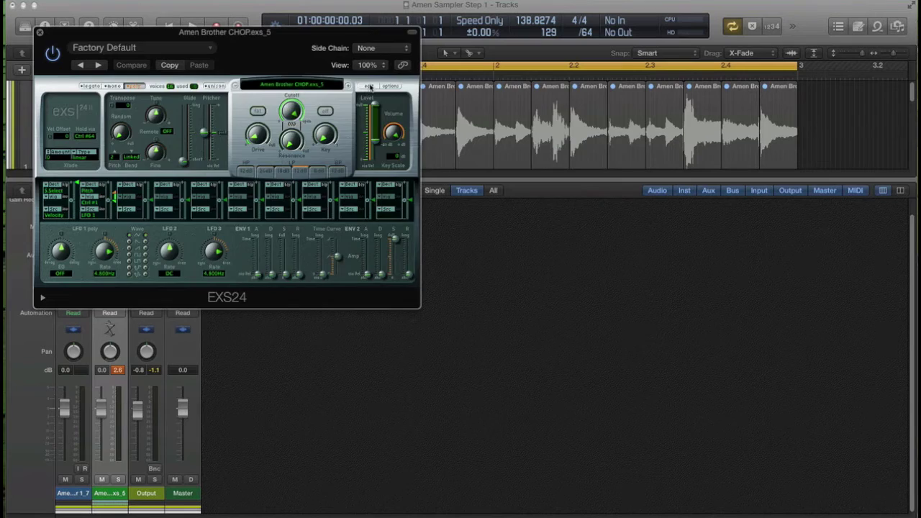
click(369, 85)
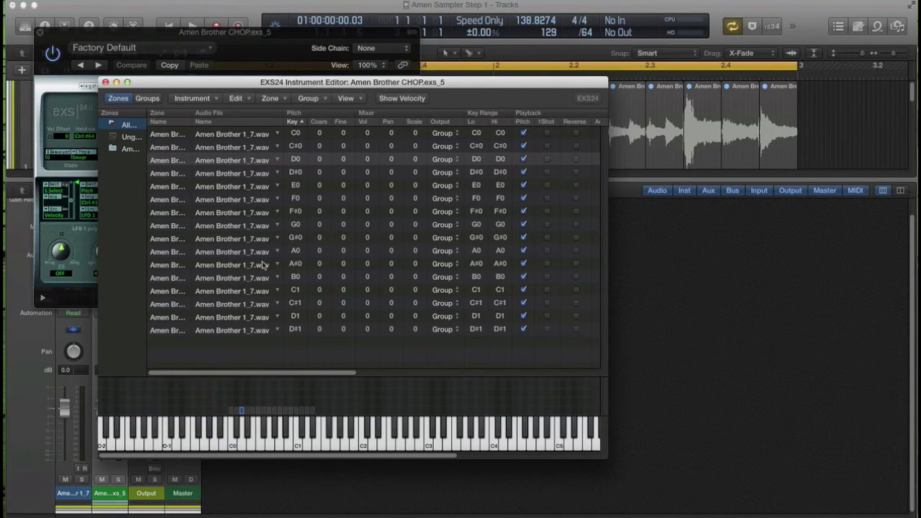
click(230, 136)
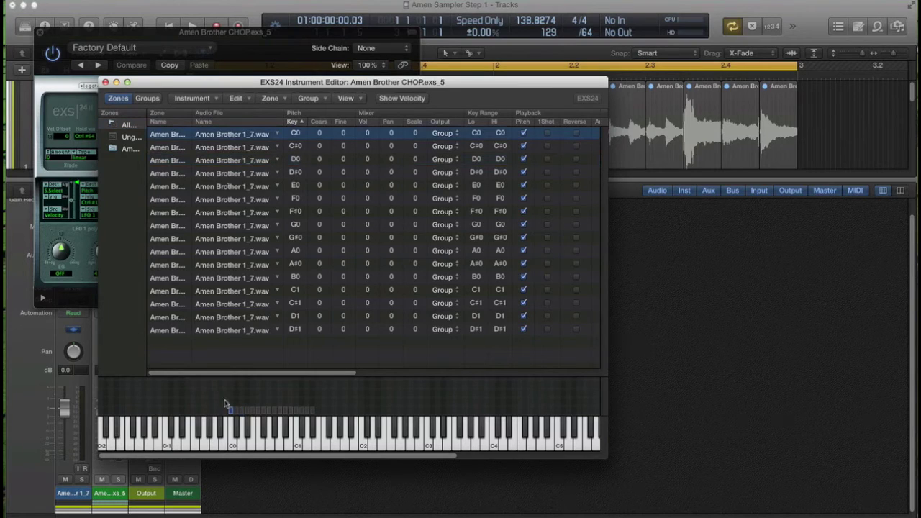
Step: Audition the C#0 through G#0 zones on the editor keyboard, then start playback
click(236, 431)
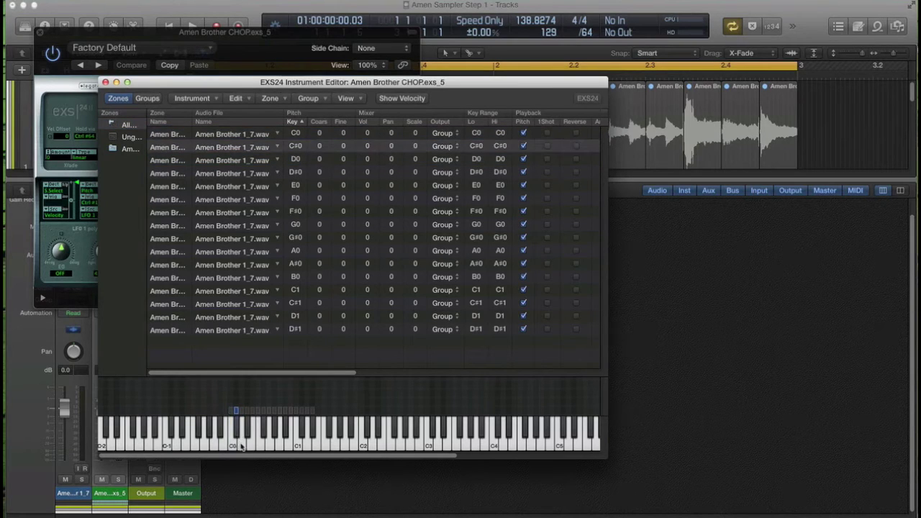
click(241, 442)
click(247, 432)
click(251, 443)
click(262, 443)
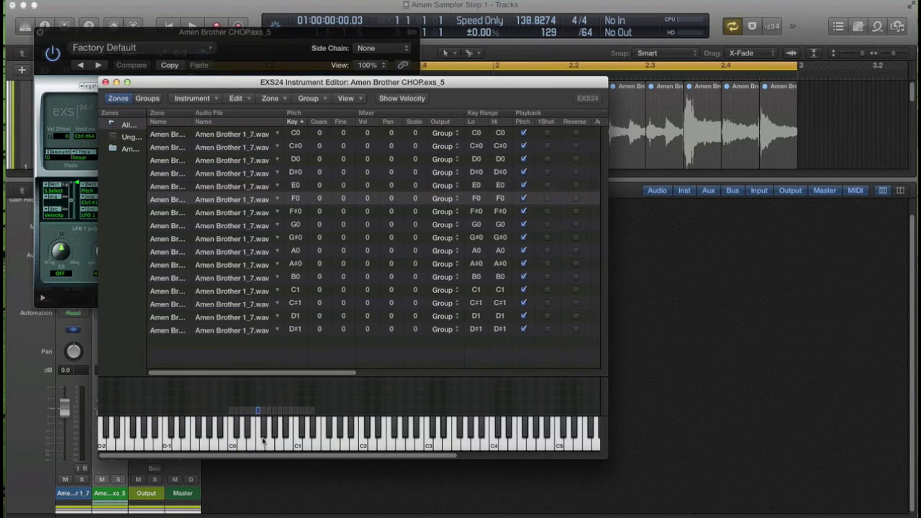
click(264, 434)
click(271, 441)
click(273, 434)
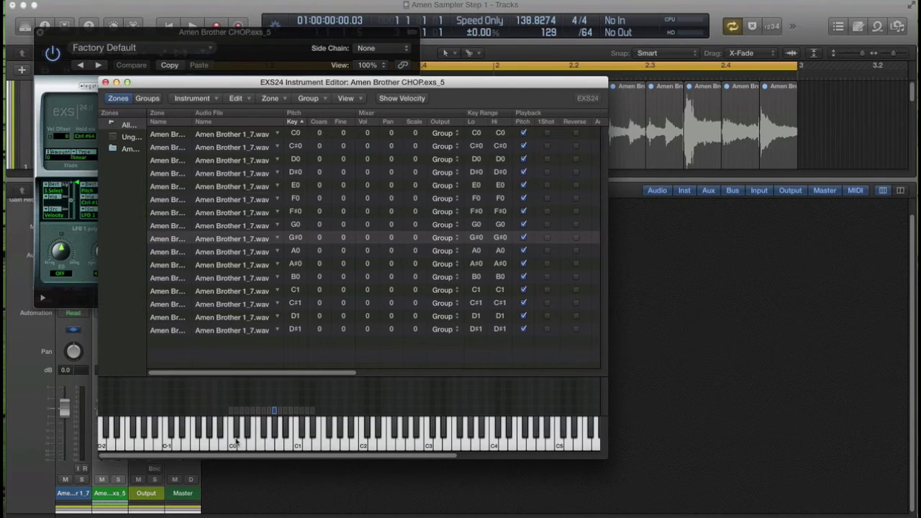
key(space)
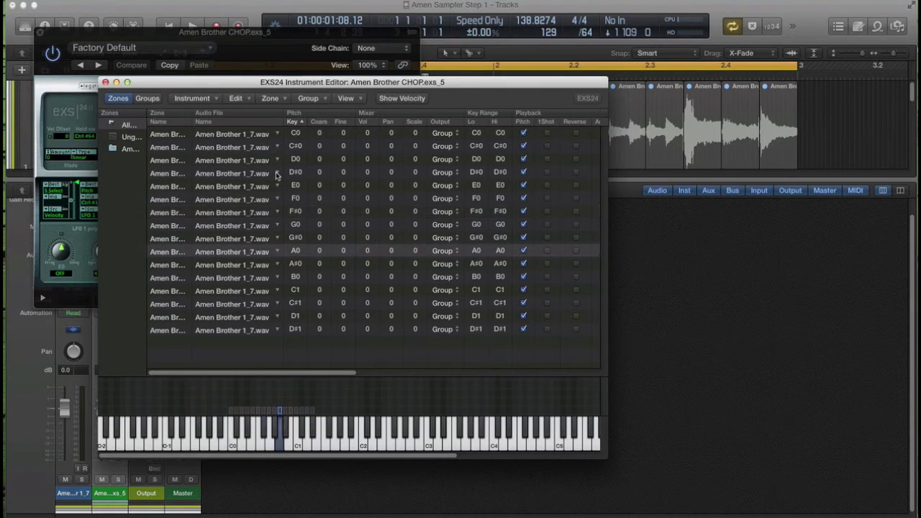
Step: Select all sixteen zones from C0 to D#1 and set the project tempo to 164 BPM
click(247, 138)
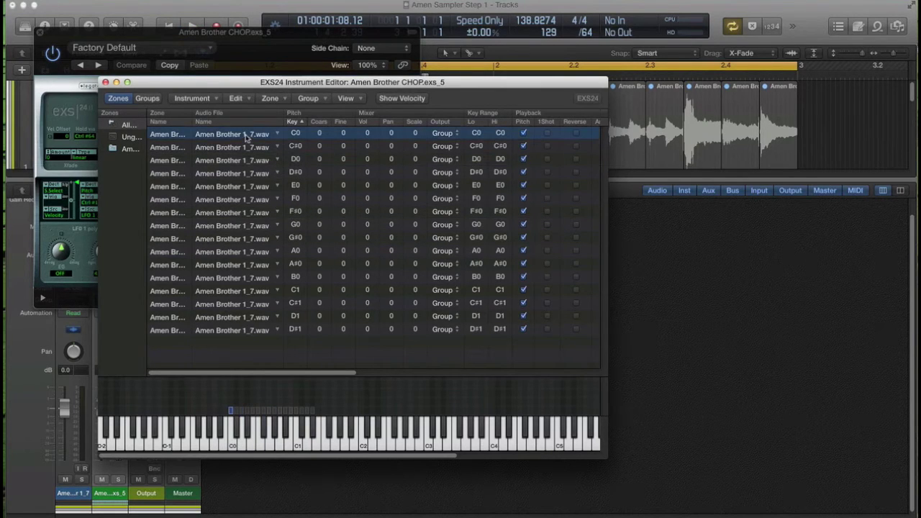
shift+click(240, 331)
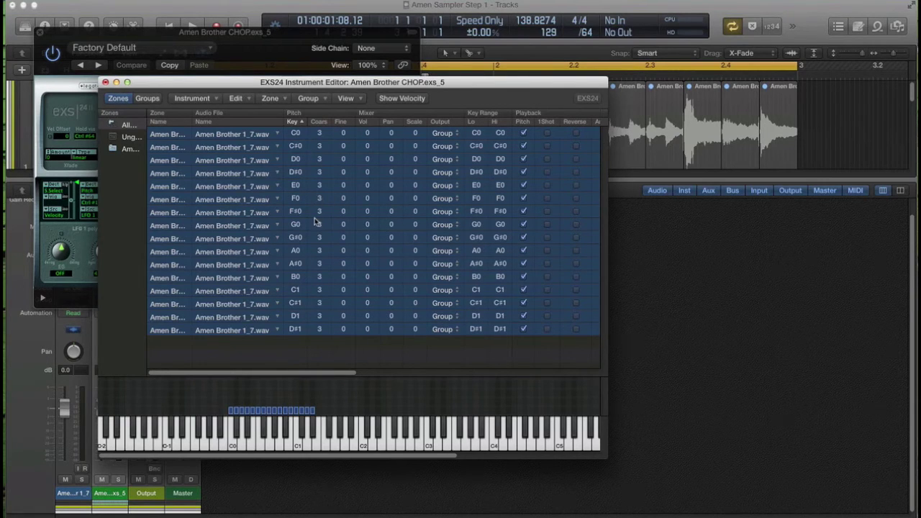
click(531, 20)
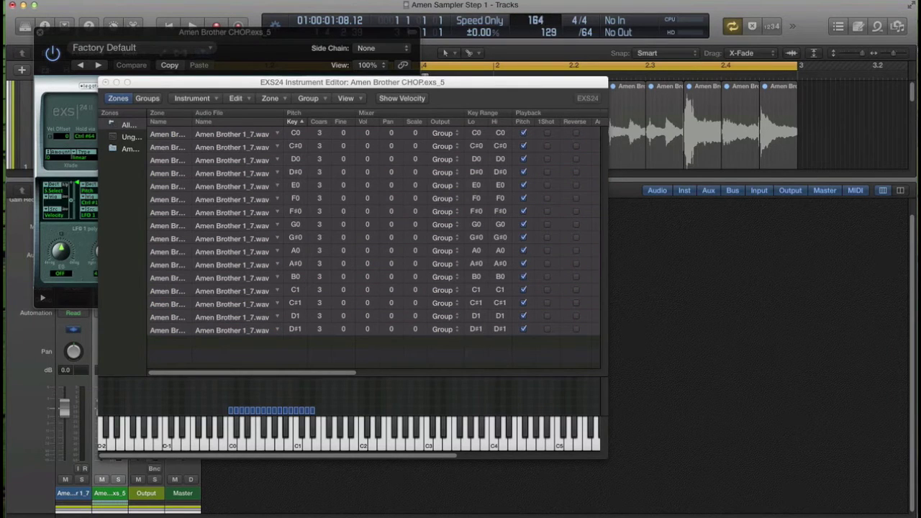
drag(531, 20, 531, 24)
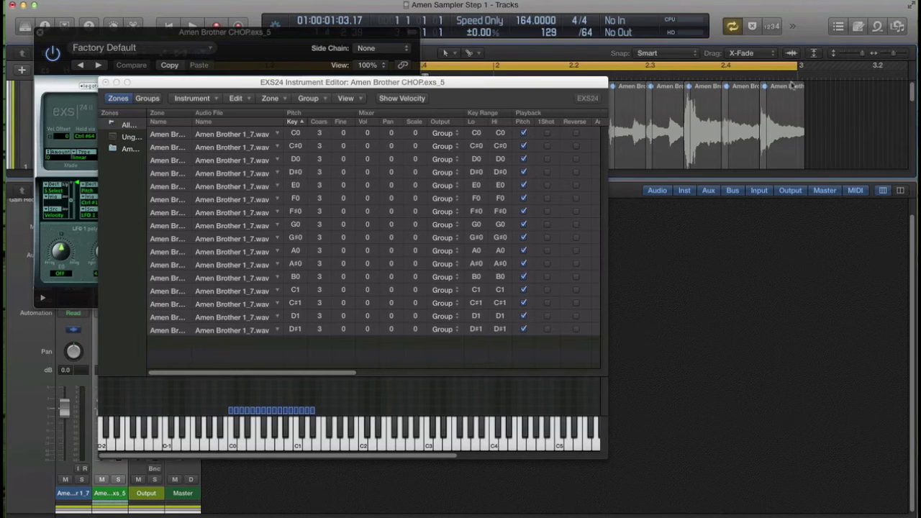
key(space)
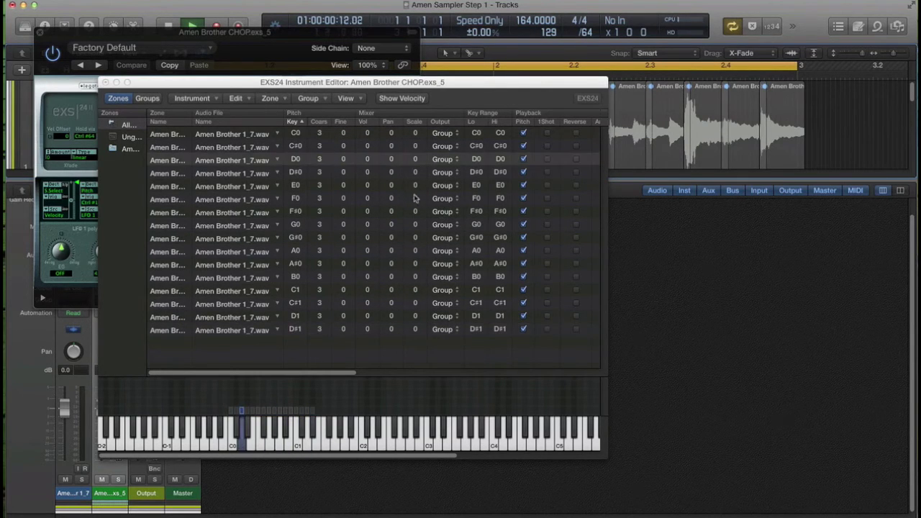
Step: Close the Instrument Editor saving the EXS instrument, close EXS24, and reopen the Piano Roll
click(43, 2)
click(101, 54)
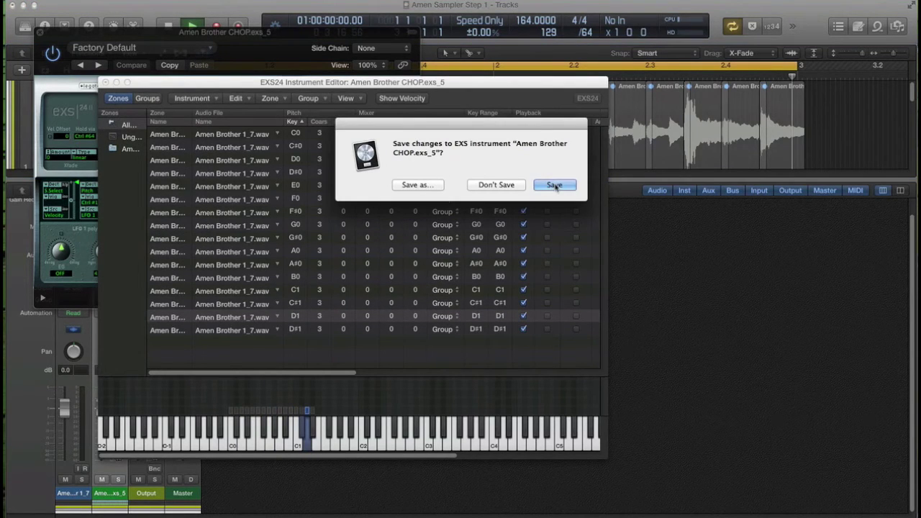
click(554, 184)
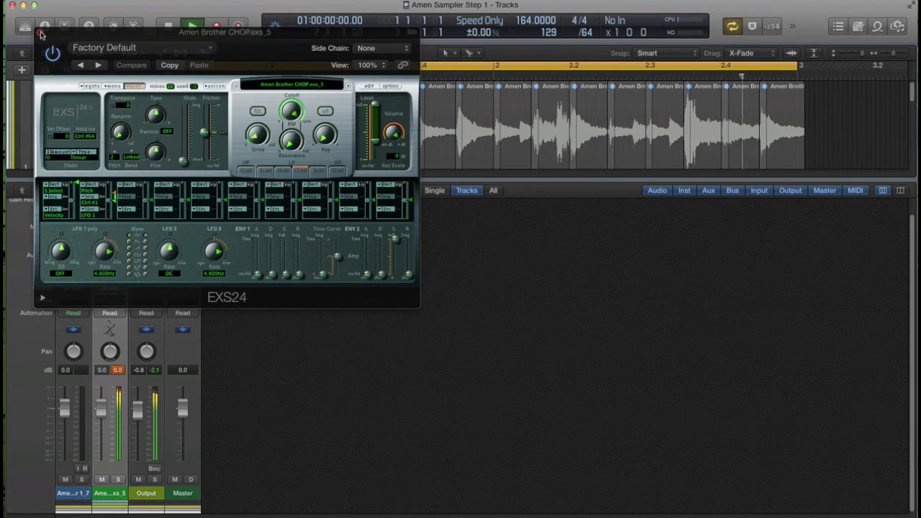
click(40, 34)
key(p)
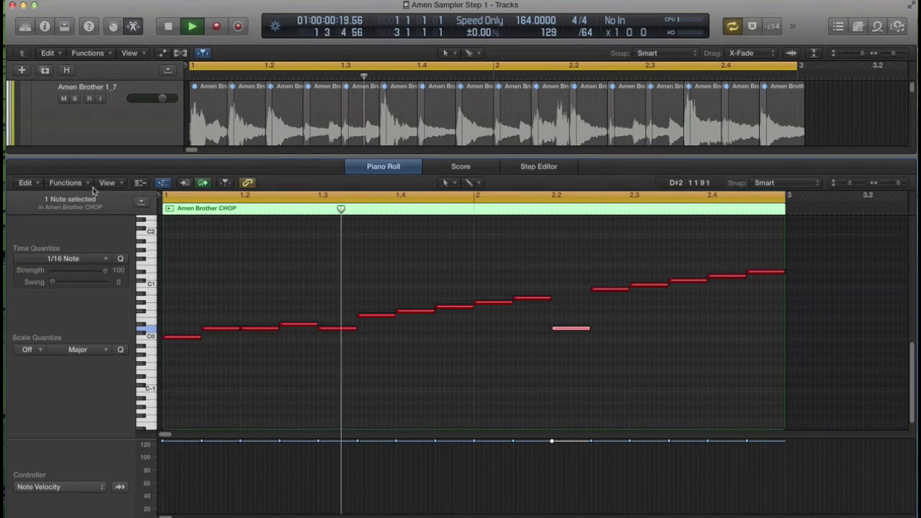
Step: Use the Random Pitch transform to scatter all 16 chop notes between C0 and D#1
click(64, 183)
mouse_move(108, 283)
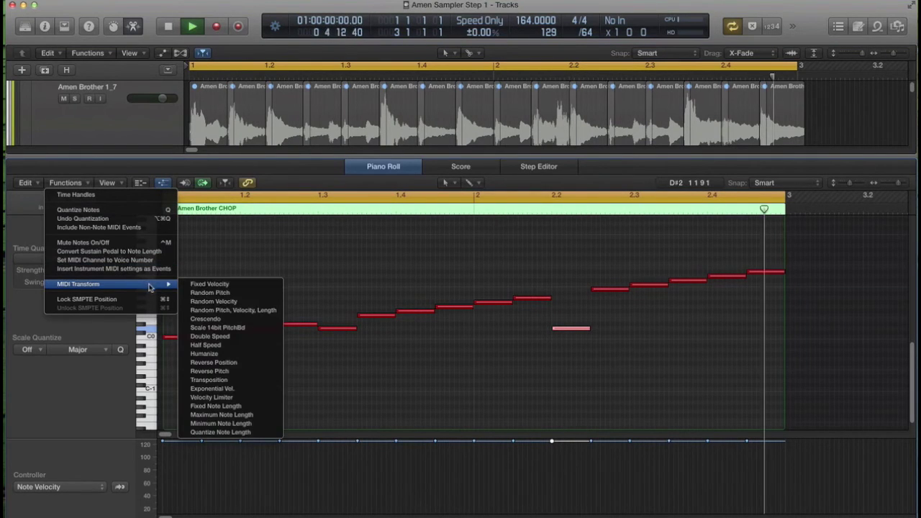
click(211, 293)
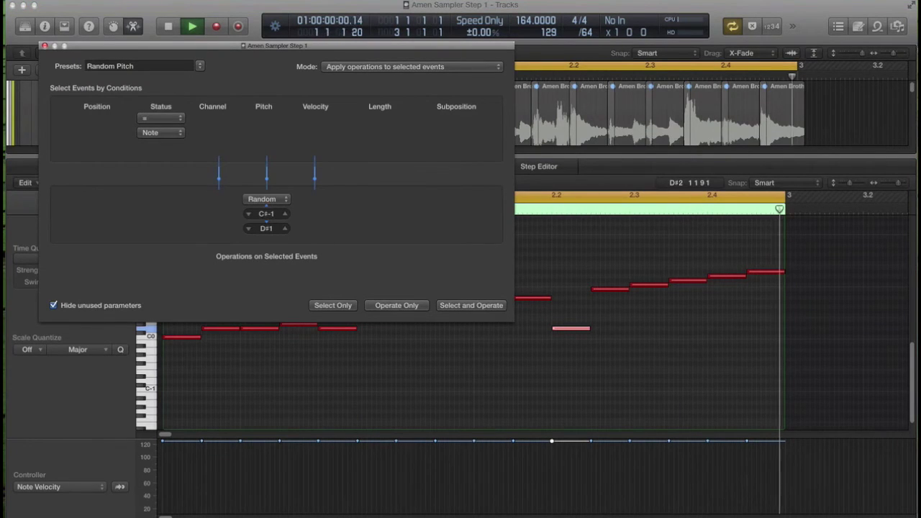
drag(266, 213, 266, 208)
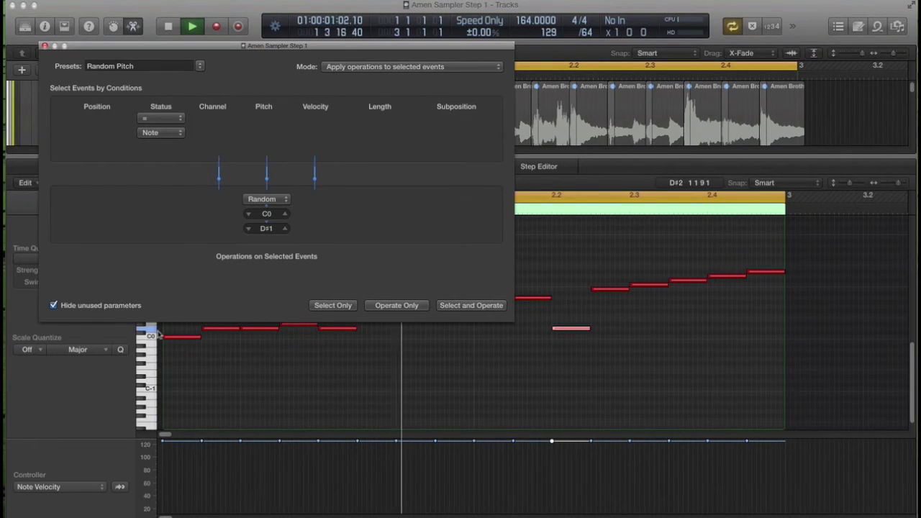
click(184, 338)
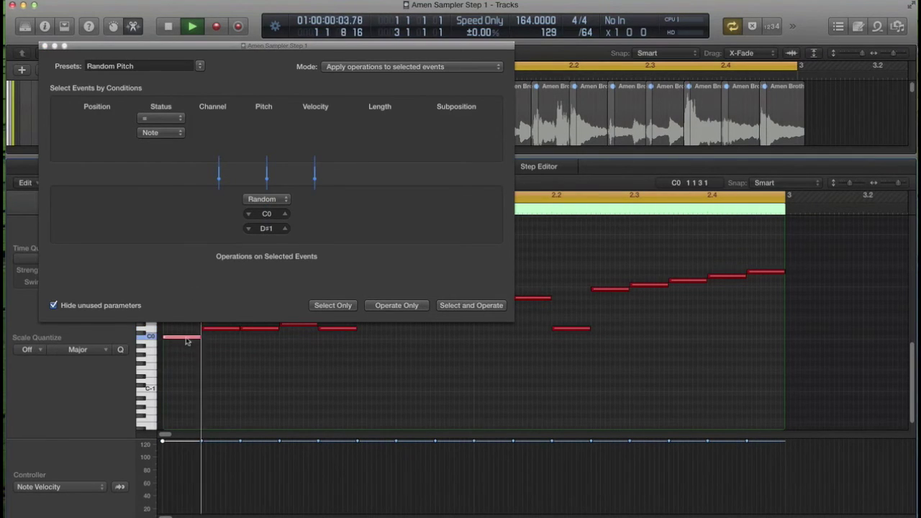
click(764, 273)
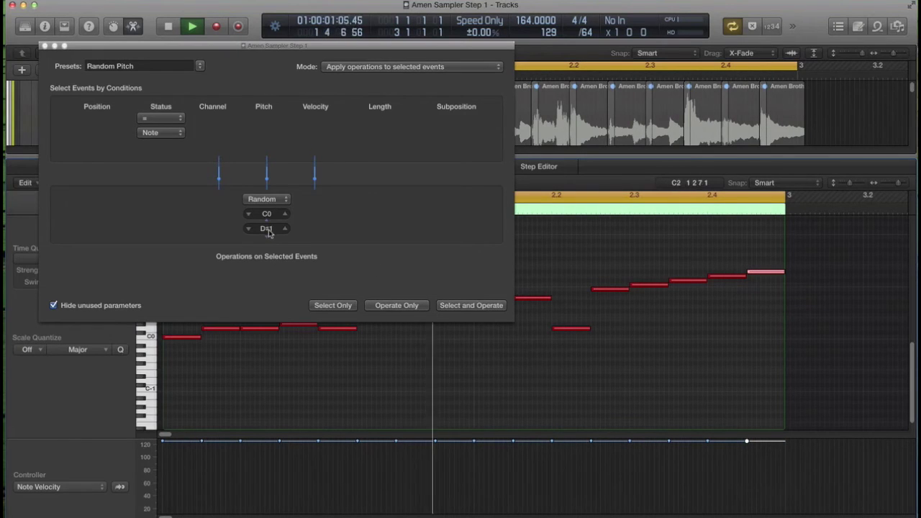
click(467, 306)
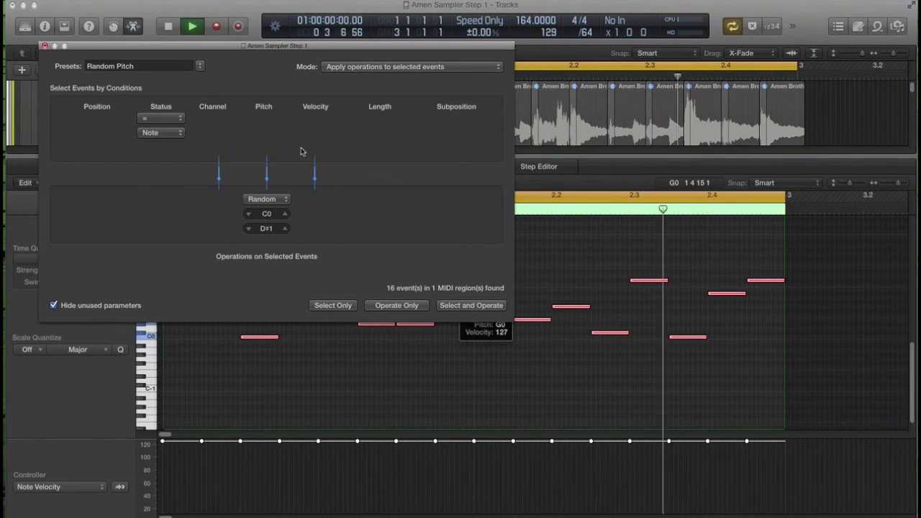
Step: Re-randomize the chop pitches eight more times until a pattern is kept, then close the transform window
drag(466, 307, 462, 265)
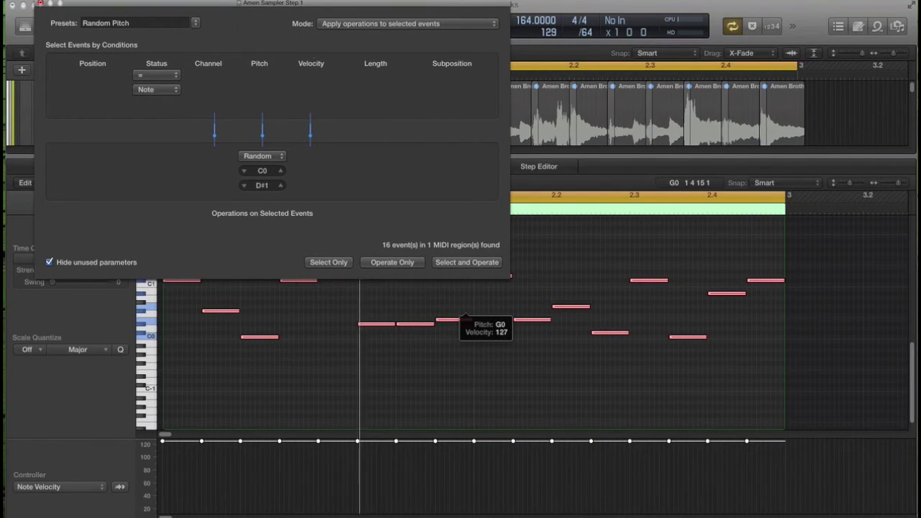
click(463, 265)
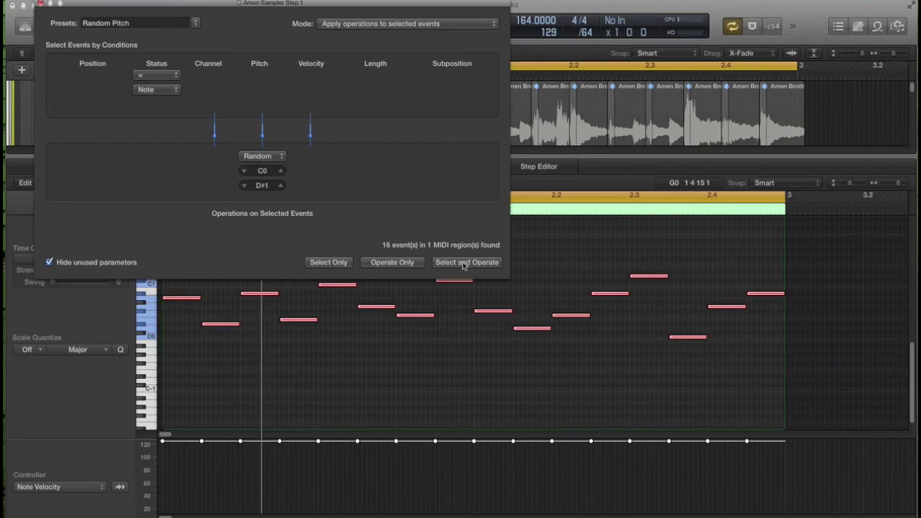
click(463, 265)
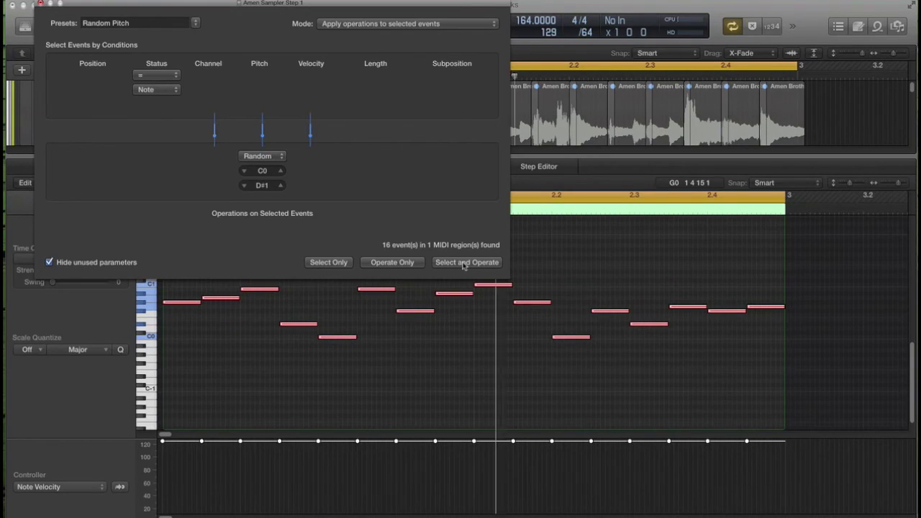
click(464, 263)
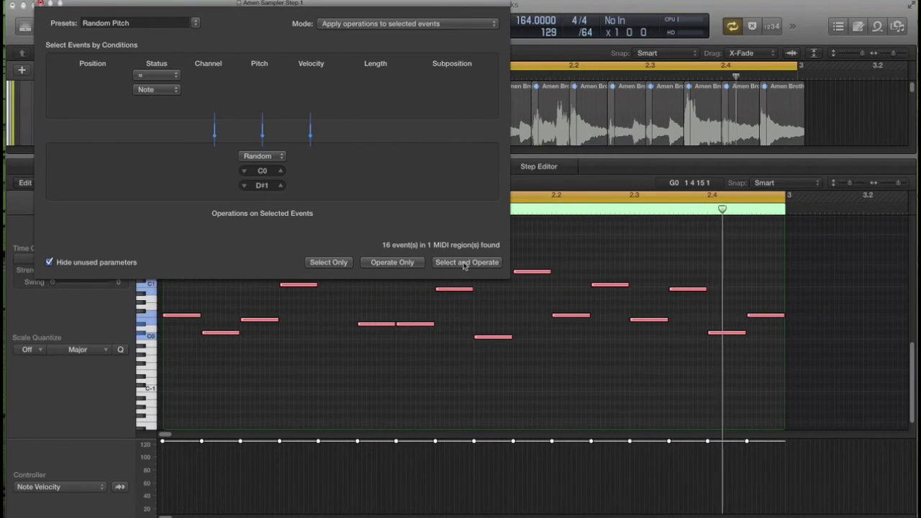
click(464, 263)
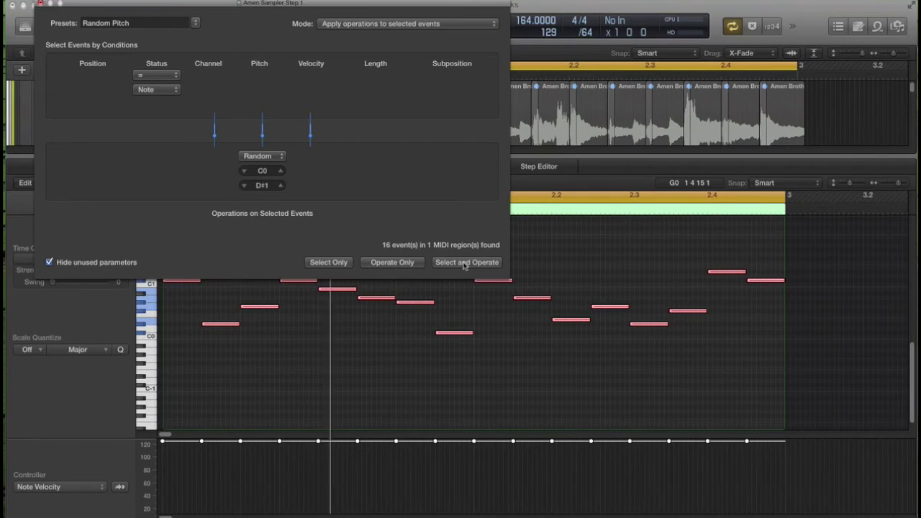
click(464, 263)
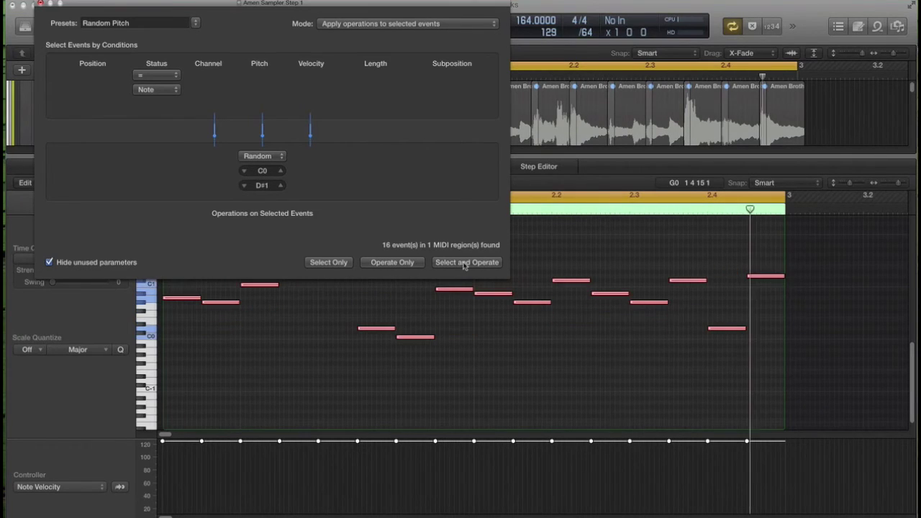
click(464, 263)
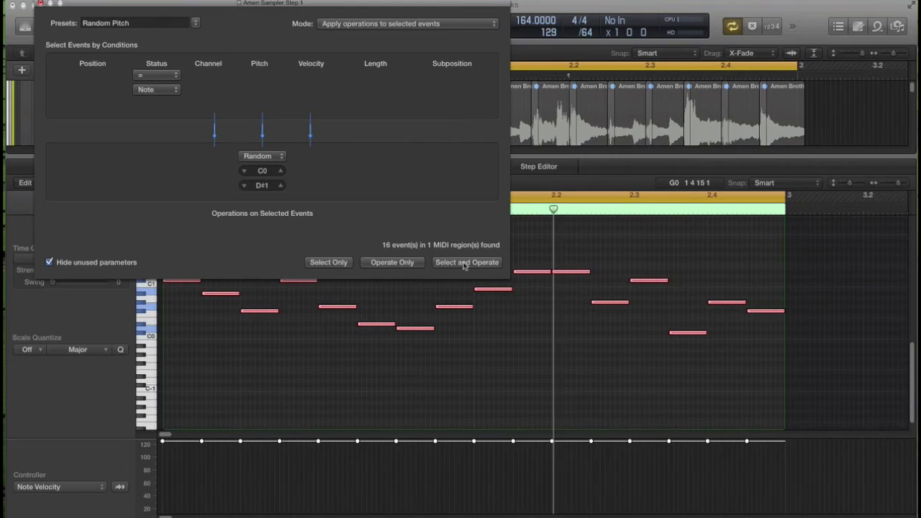
click(464, 263)
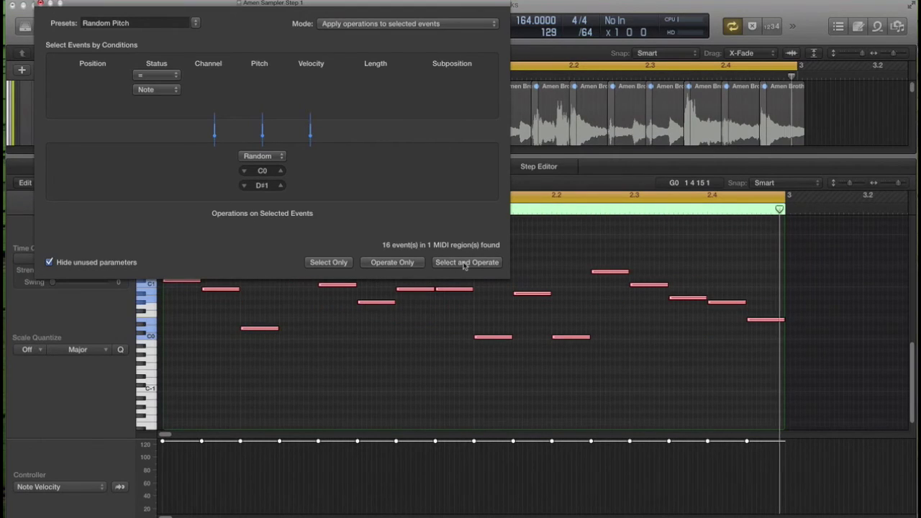
click(464, 262)
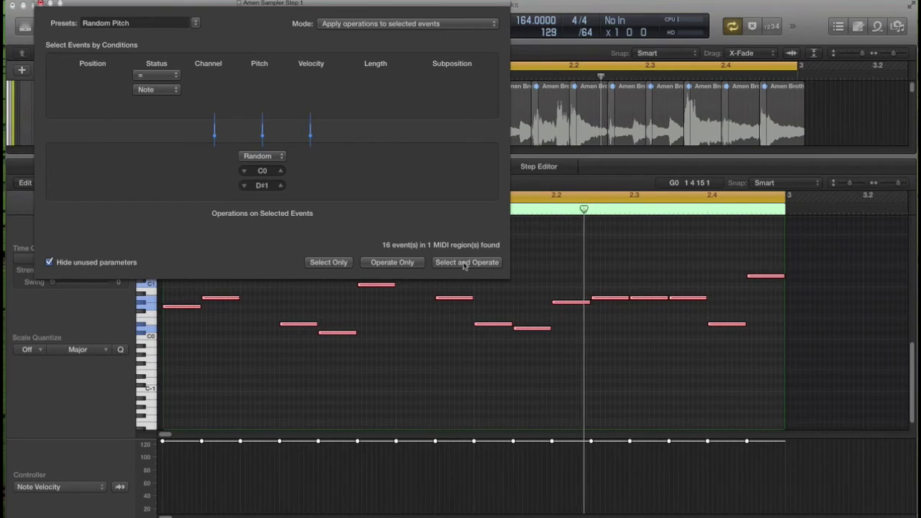
click(41, 4)
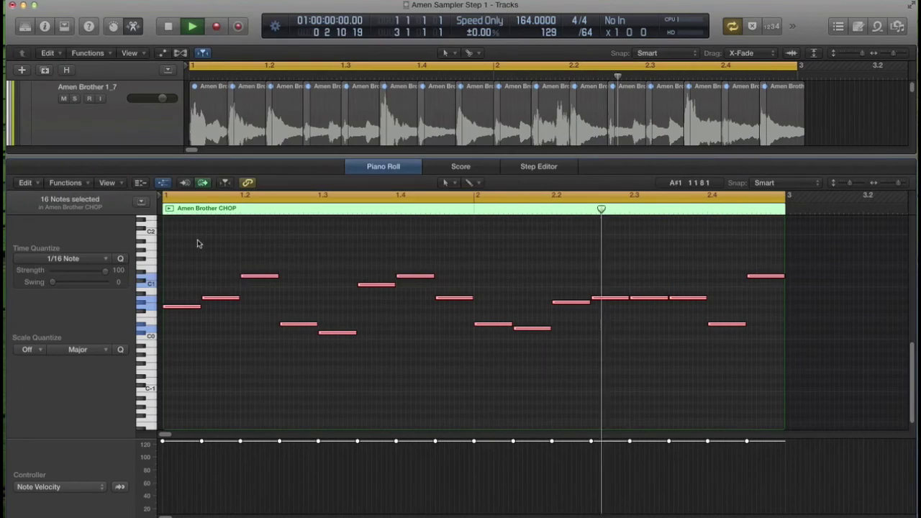
Step: Drop the opening chop note to C0 and set the note at bar 1.2 to A#0
click(189, 308)
drag(188, 311, 188, 337)
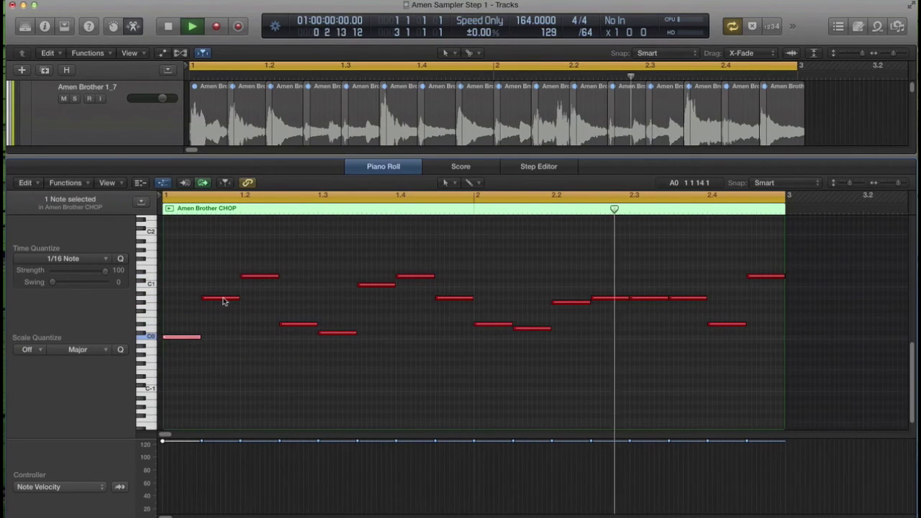
click(223, 298)
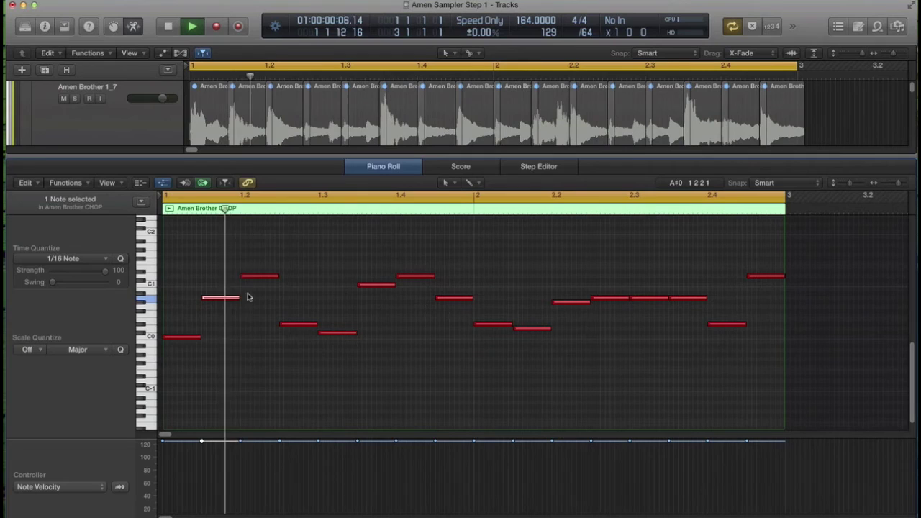
drag(257, 280, 257, 299)
Step: Lower the note at bar 1.4 from D1 to A#0
key(space)
key(space)
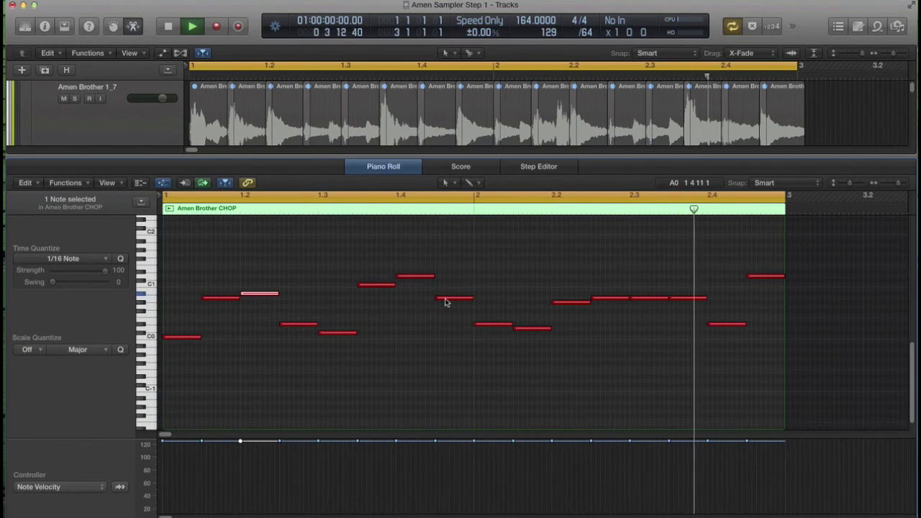
mouse_move(444, 302)
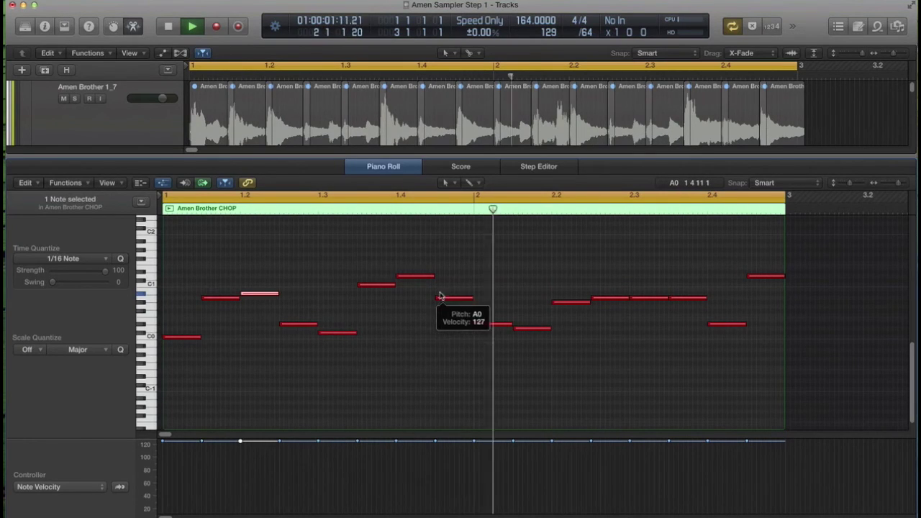
key(space)
drag(417, 276, 417, 296)
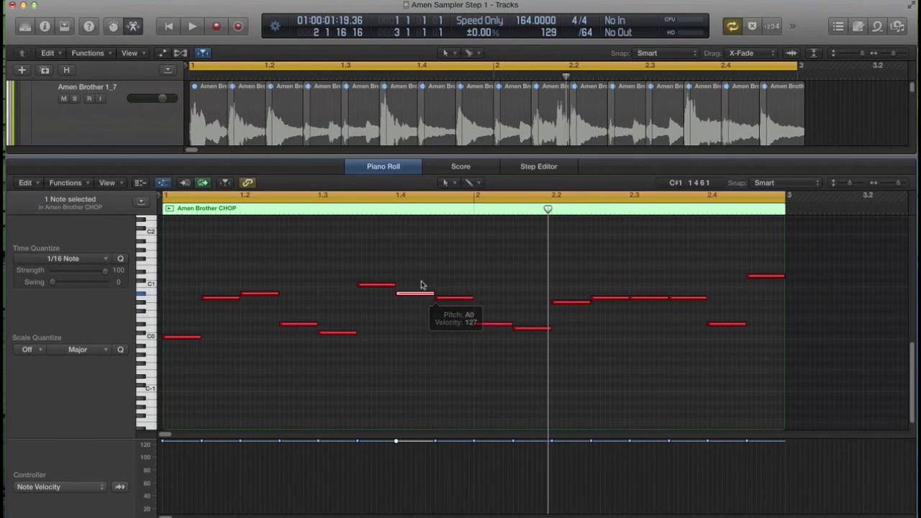
key(super+Right)
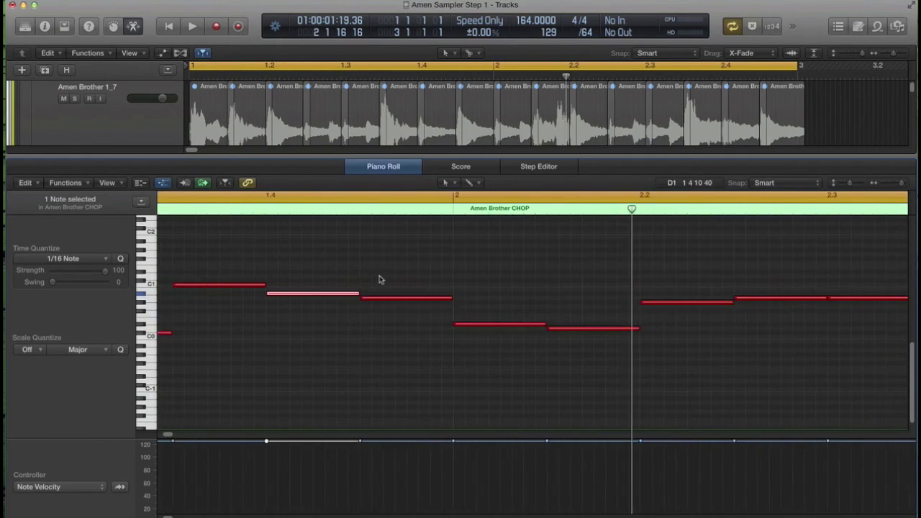
Step: Shorten the A#0 note at bar 1.4 to a 1/16 hit and enlarge the velocity lane
scroll(389, 282, left, 5)
drag(531, 296, 488, 298)
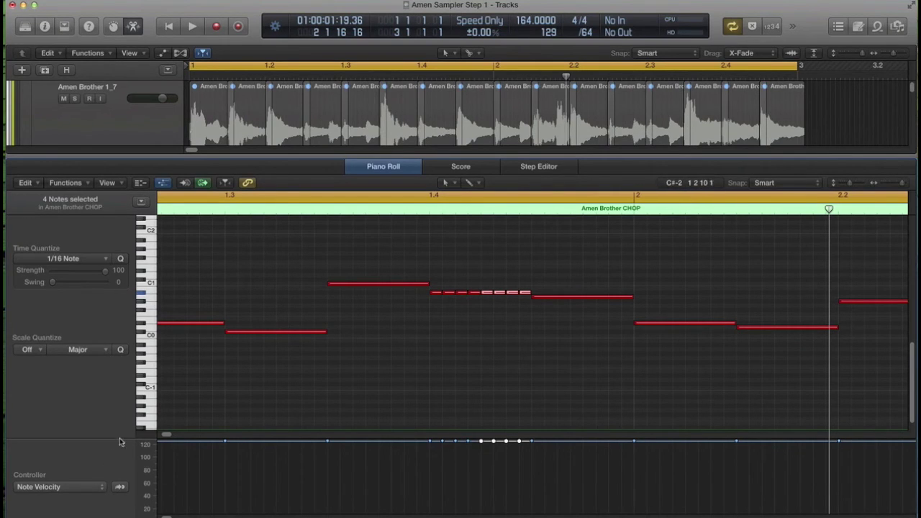
mouse_move(121, 442)
mouse_down()
mouse_move(115, 495)
mouse_move(119, 426)
mouse_up()
Step: Draw a Note Velocity ramp rising from about 50 to 120 across the eight A#0 roll notes
click(89, 476)
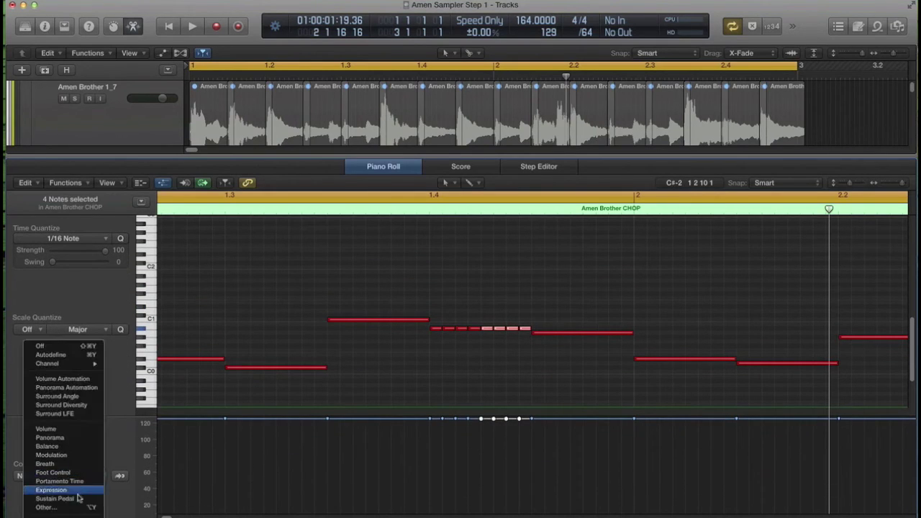
key(Escape)
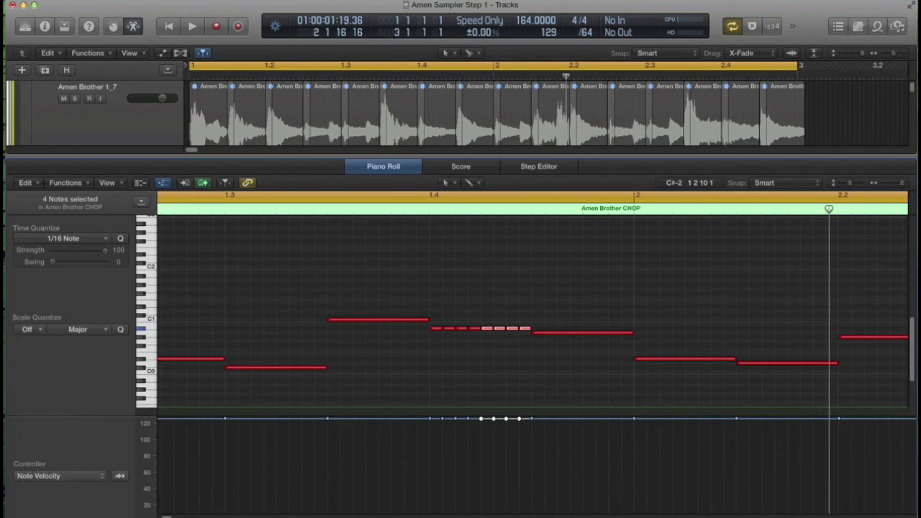
click(435, 426)
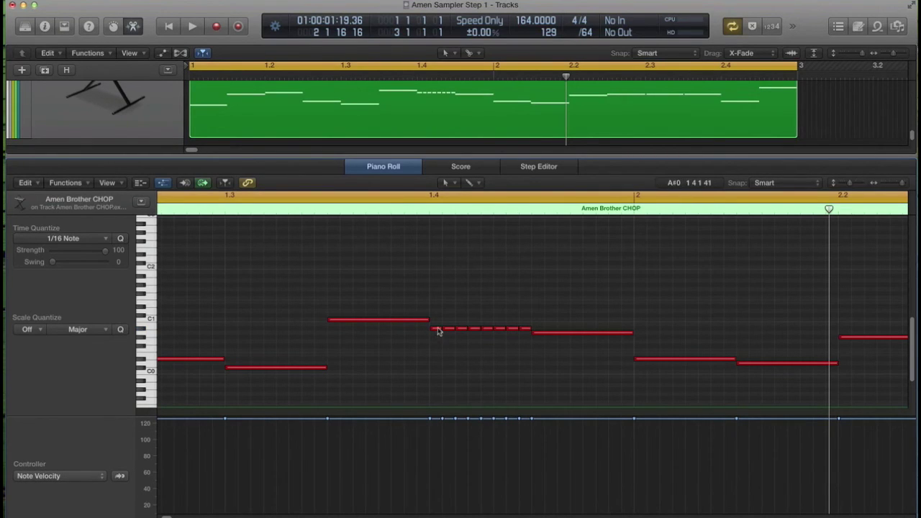
drag(431, 419, 431, 467)
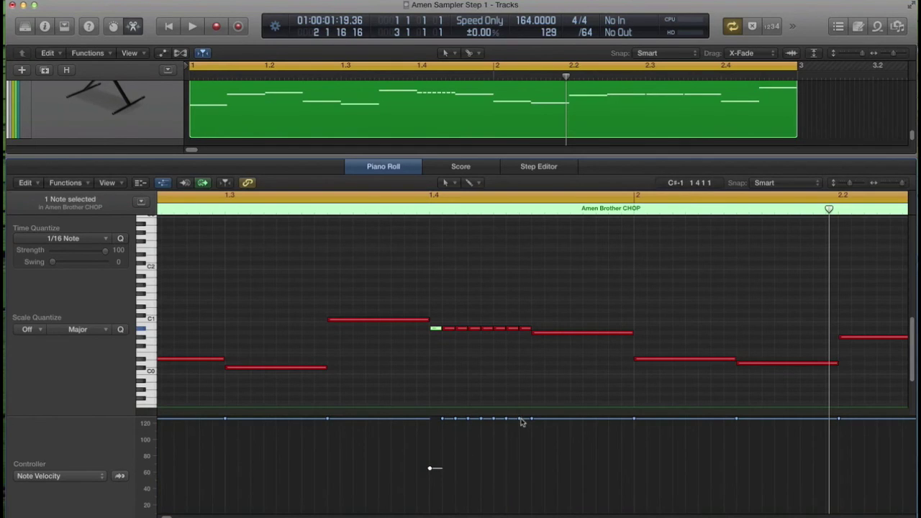
click(505, 435)
mouse_move(519, 423)
mouse_down()
mouse_move(518, 448)
mouse_move(518, 418)
mouse_up()
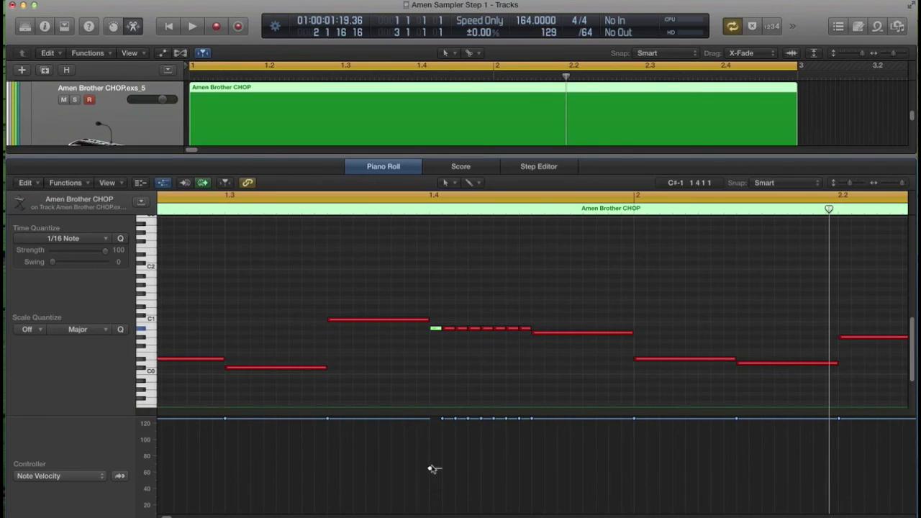
drag(446, 423, 432, 482)
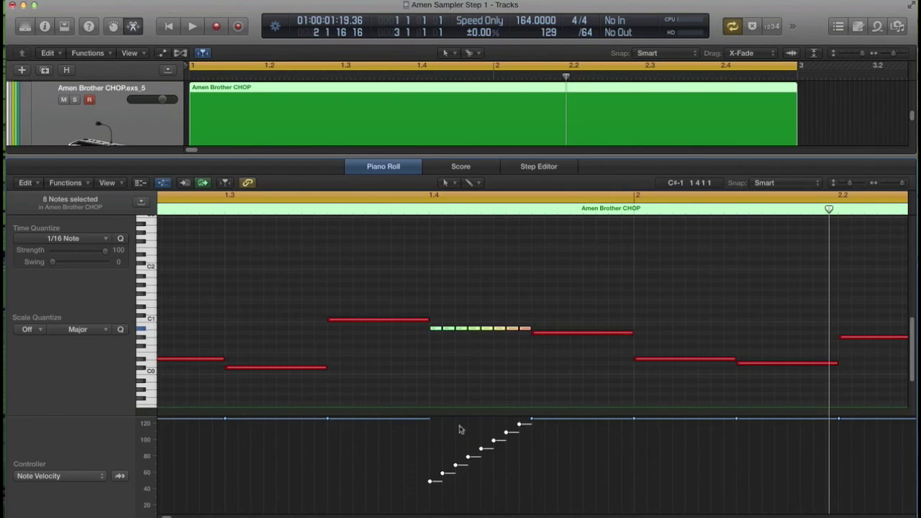
key(space)
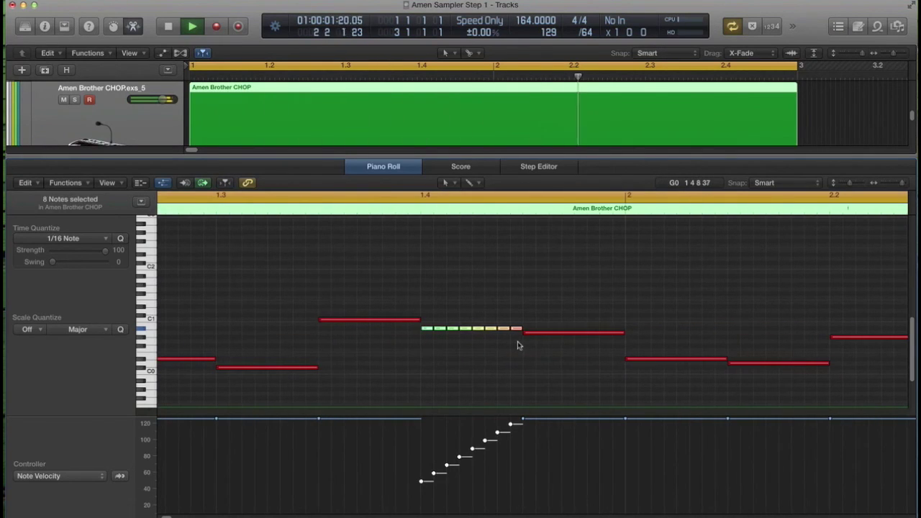